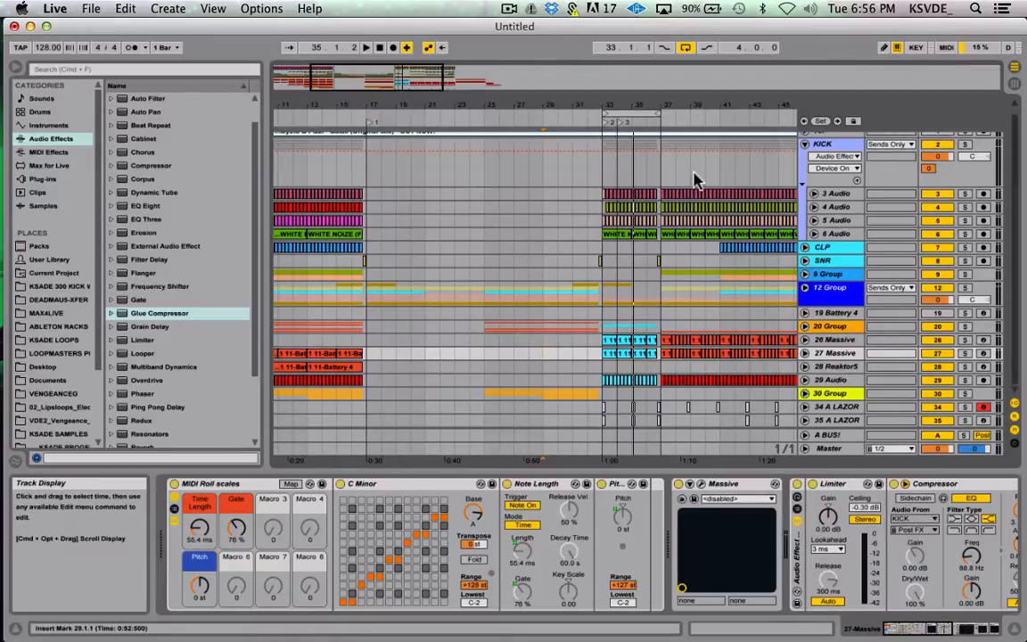
# Fold the KICK group and add the Stopwatch device from the MAX4LIVE folder to track 35 A LAZOR.
pyautogui.click(803, 144)
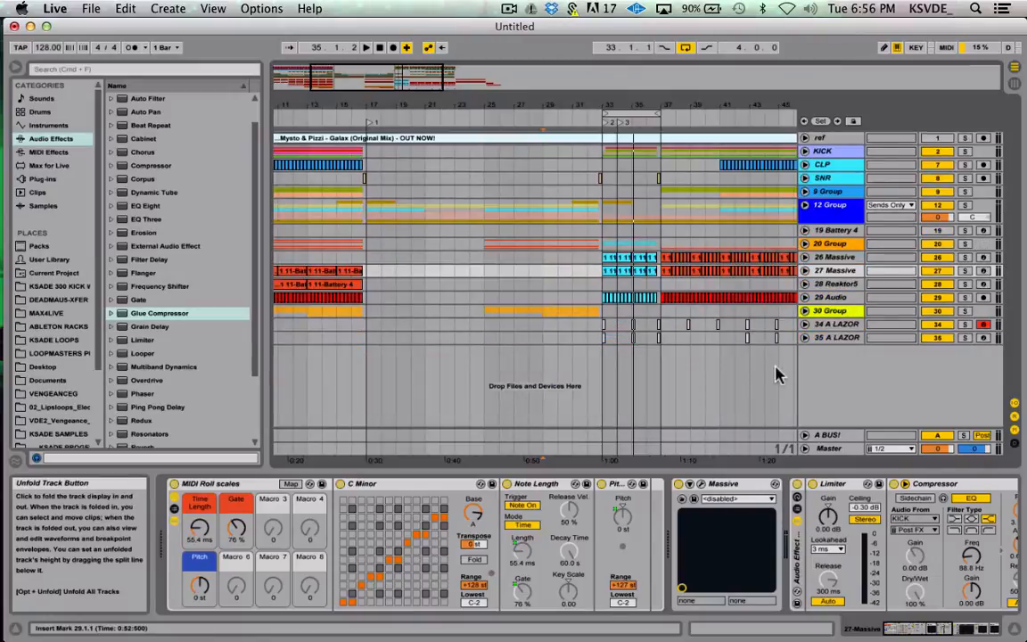
pyautogui.click(835, 339)
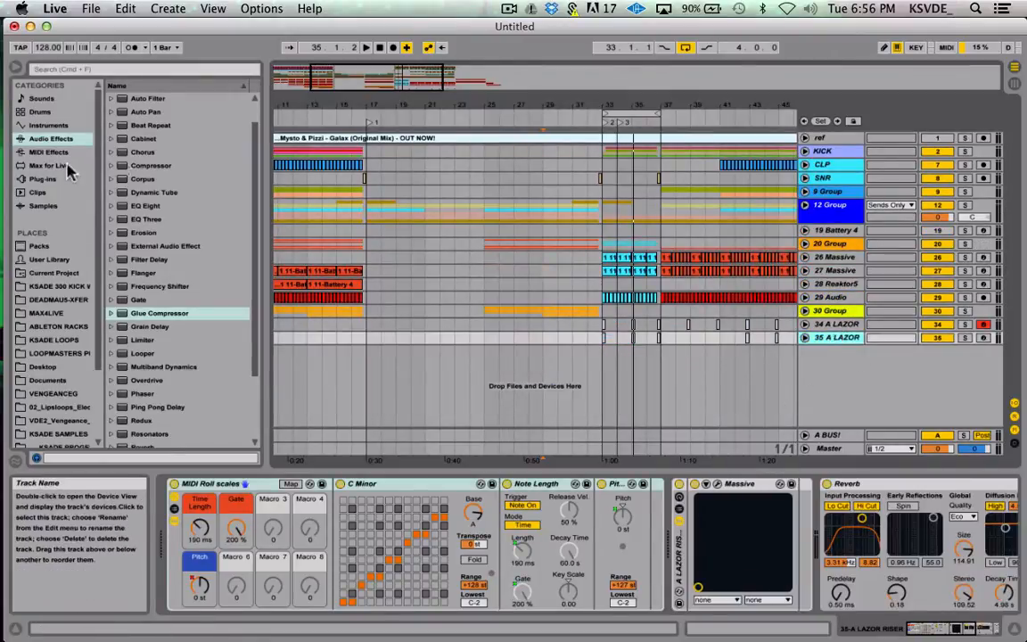
pyautogui.click(44, 313)
pyautogui.moveTo(170, 191); pyautogui.dragTo(871, 534)
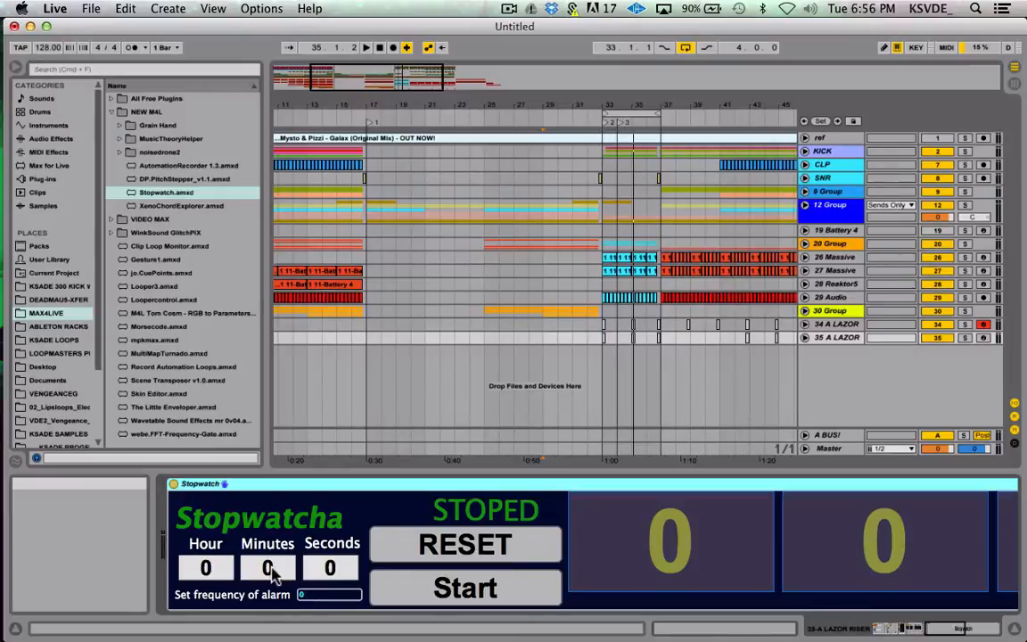
# Set the Stopwatch to 5 minutes with an alarm frequency of 65 and look over its time displays.
pyautogui.moveTo(272, 568); pyautogui.dragTo(277, 546)
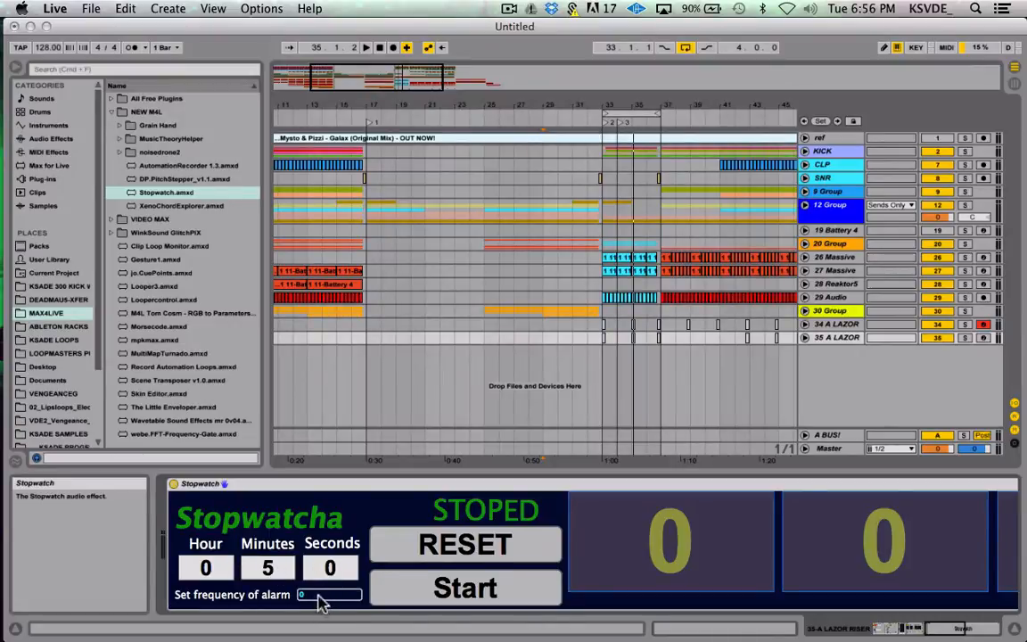
pyautogui.moveTo(321, 603); pyautogui.dragTo(290, 531)
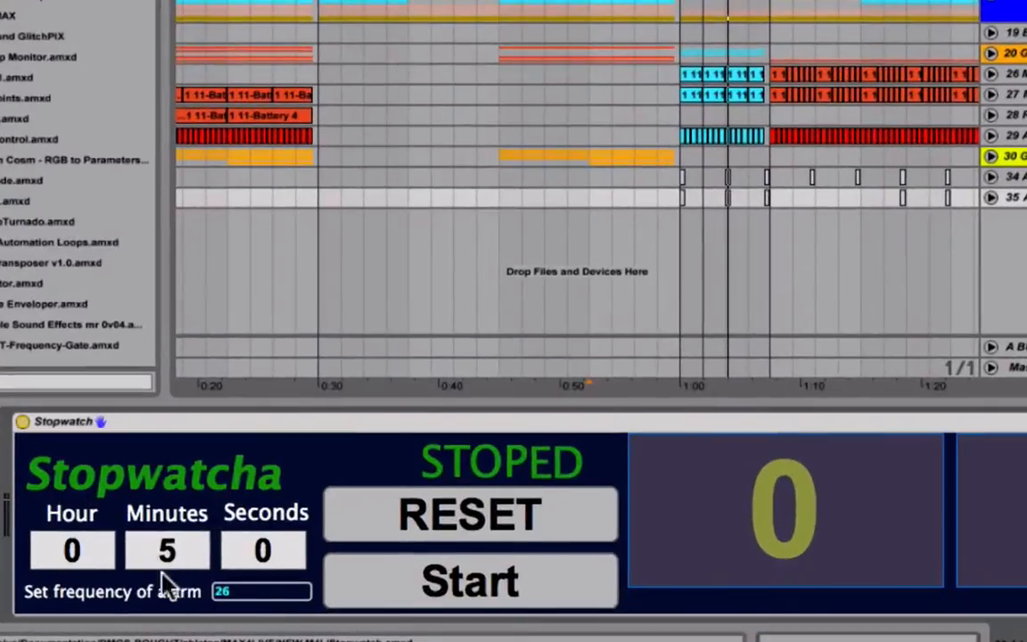
pyautogui.click(244, 589)
pyautogui.moveTo(243, 587); pyautogui.dragTo(242, 488)
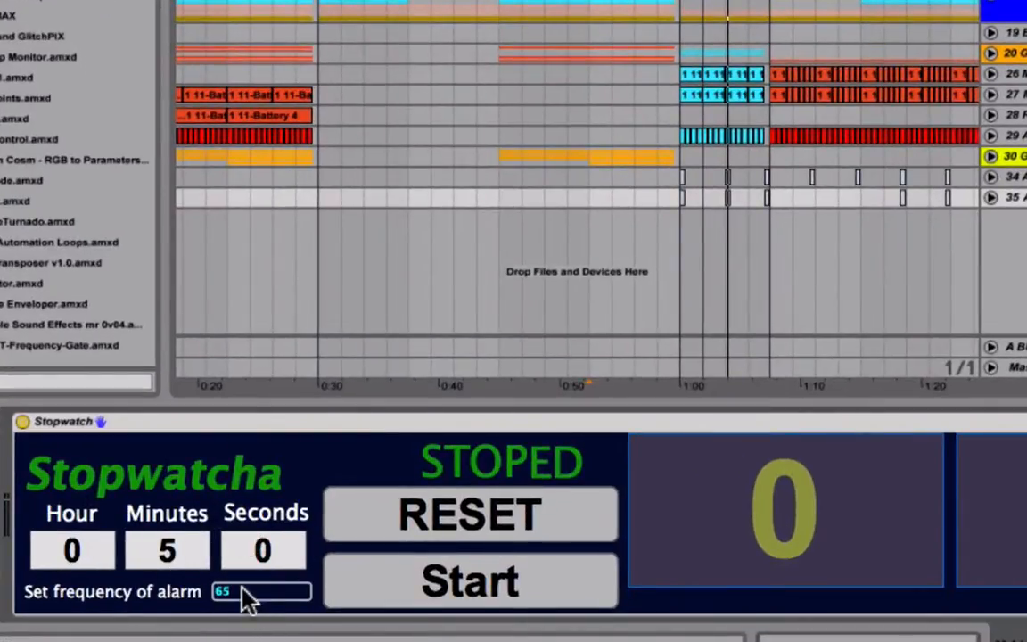
pyautogui.hscroll(5, 772, 499)
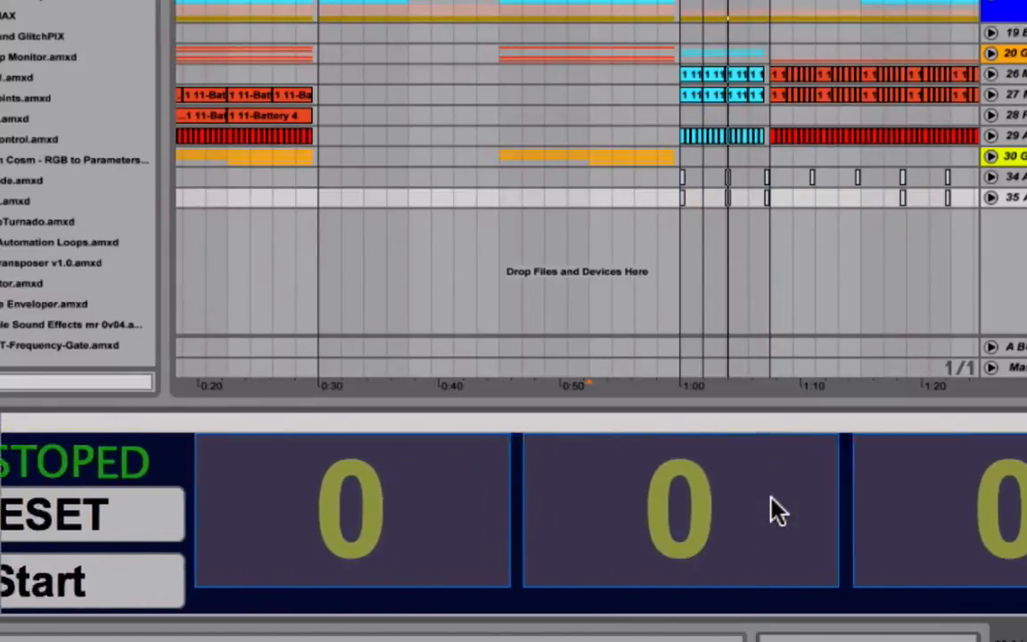
pyautogui.hscroll(-8, 771, 499)
pyautogui.hscroll(5, 771, 499)
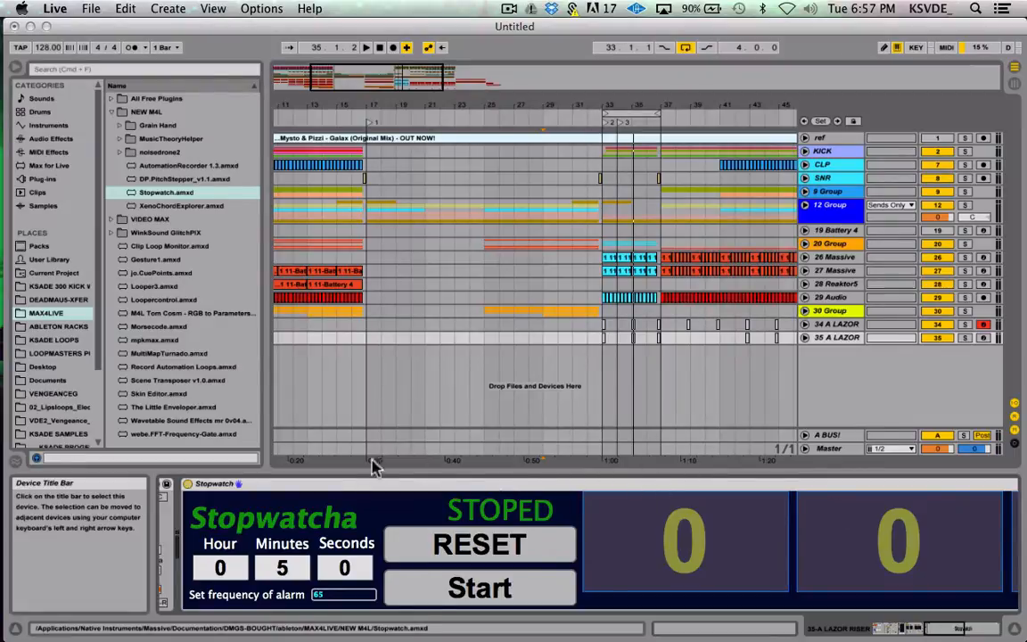
# Delete all tracks from ref through 34 A LAZOR, keeping only the A LAZOR track that holds the Stopwatch.
pyautogui.click(836, 138)
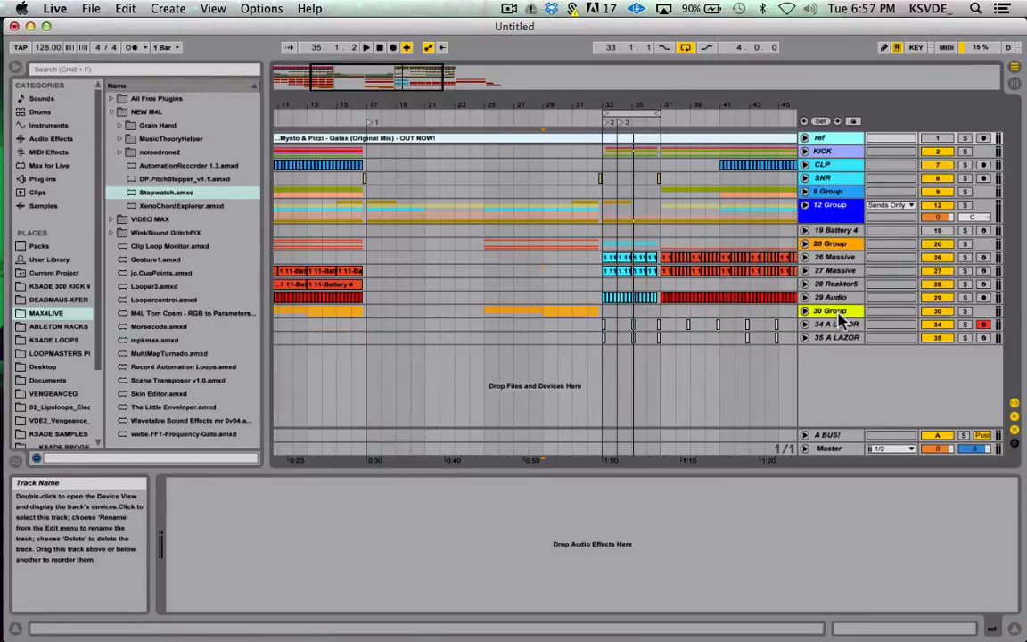
pyautogui.click(838, 326)
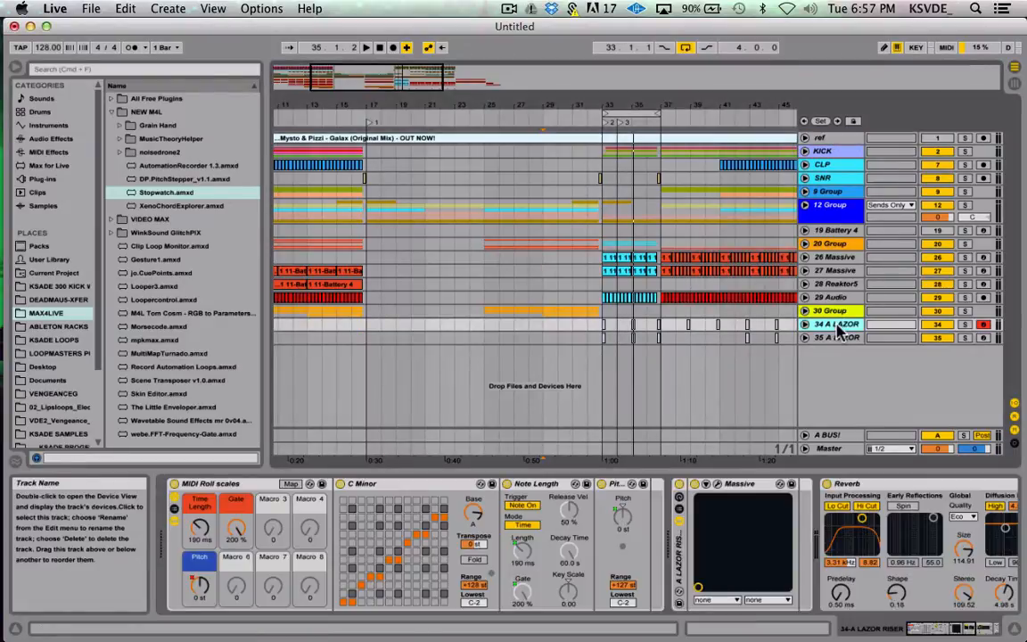
pyautogui.click(831, 139)
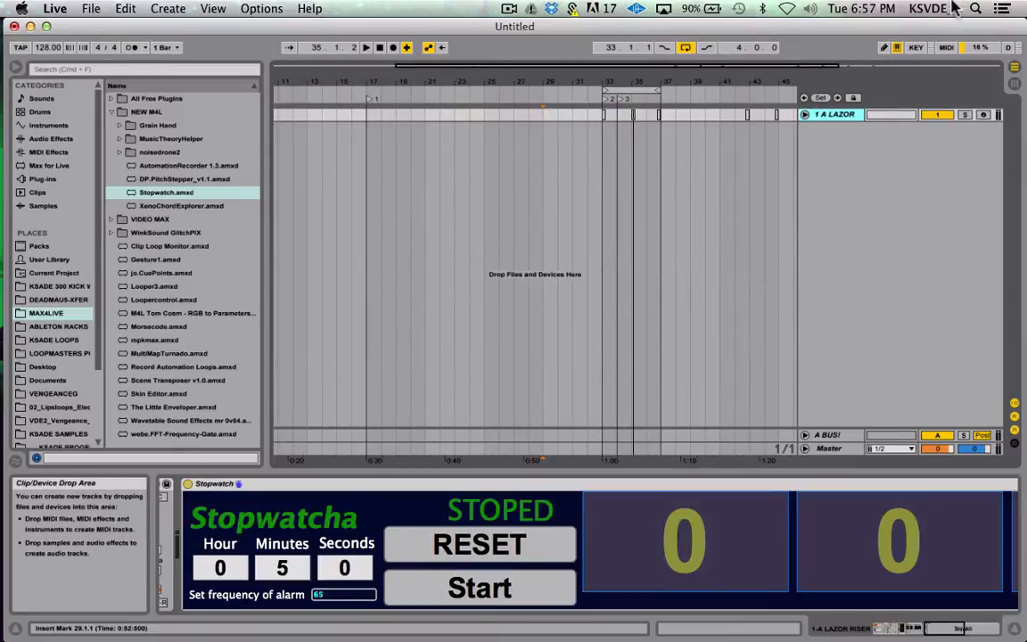
# Test the Stopwatch alarm with a time of 0 minutes 3 seconds, stopping and resetting it after the run.
pyautogui.click(347, 567)
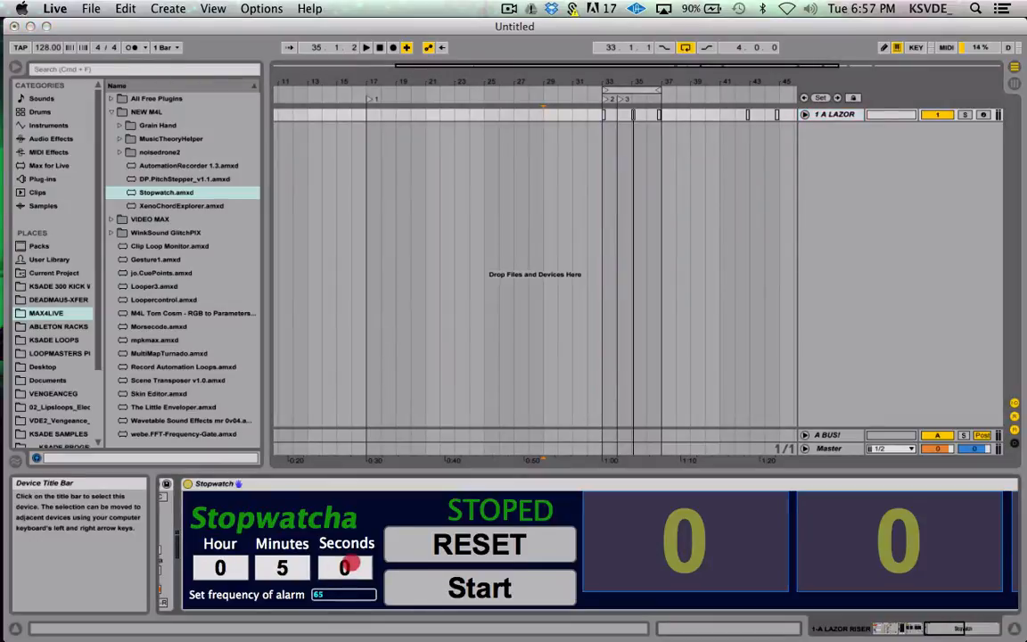
pyautogui.click(283, 569)
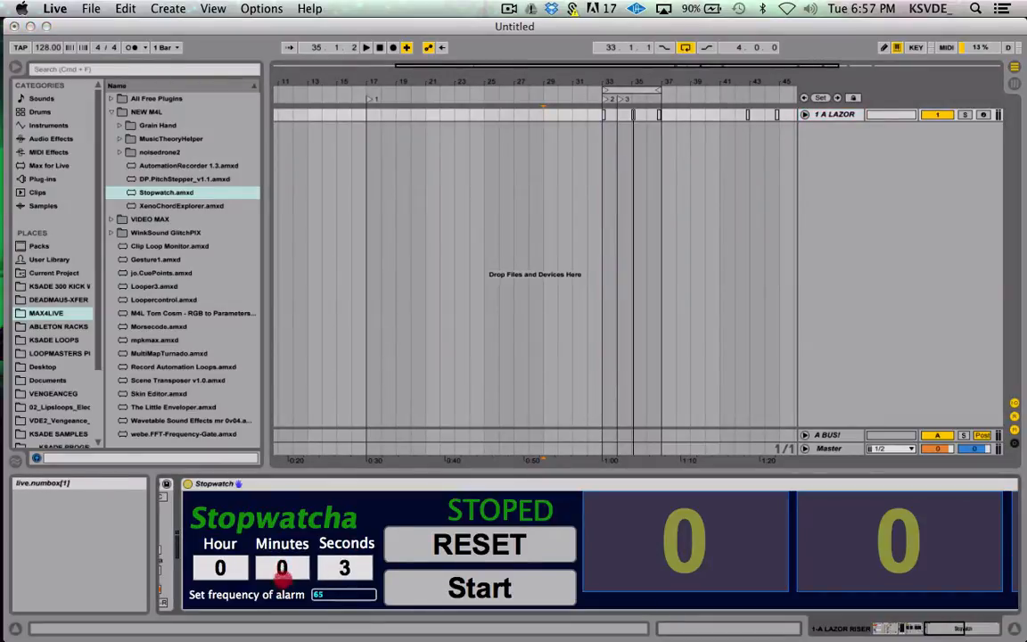
pyautogui.click(463, 592)
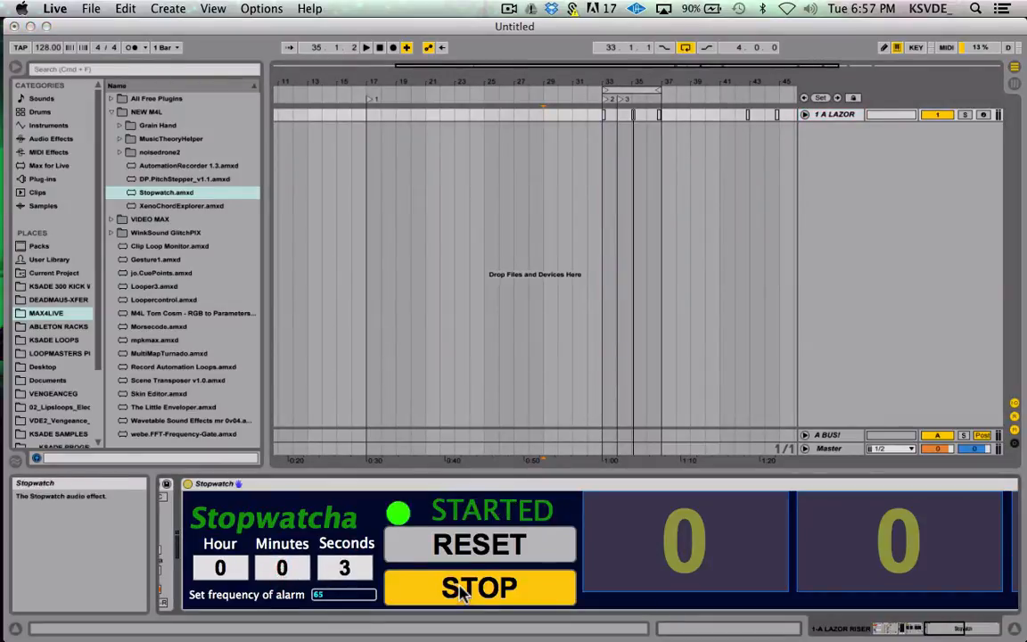
pyautogui.click(462, 592)
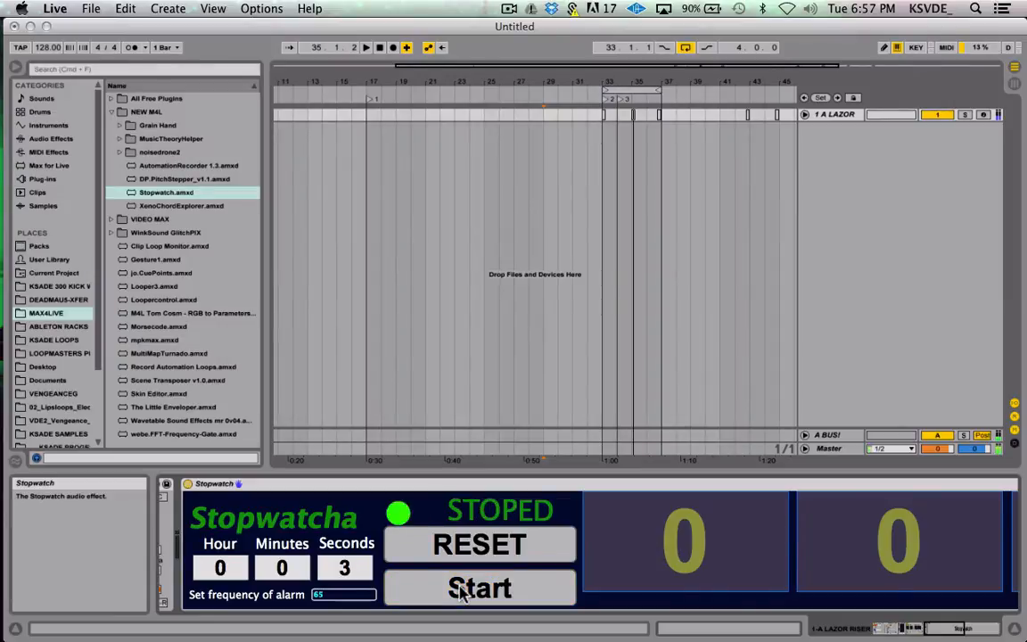
pyautogui.hscroll(5, 729, 529)
pyautogui.hscroll(-8, 729, 528)
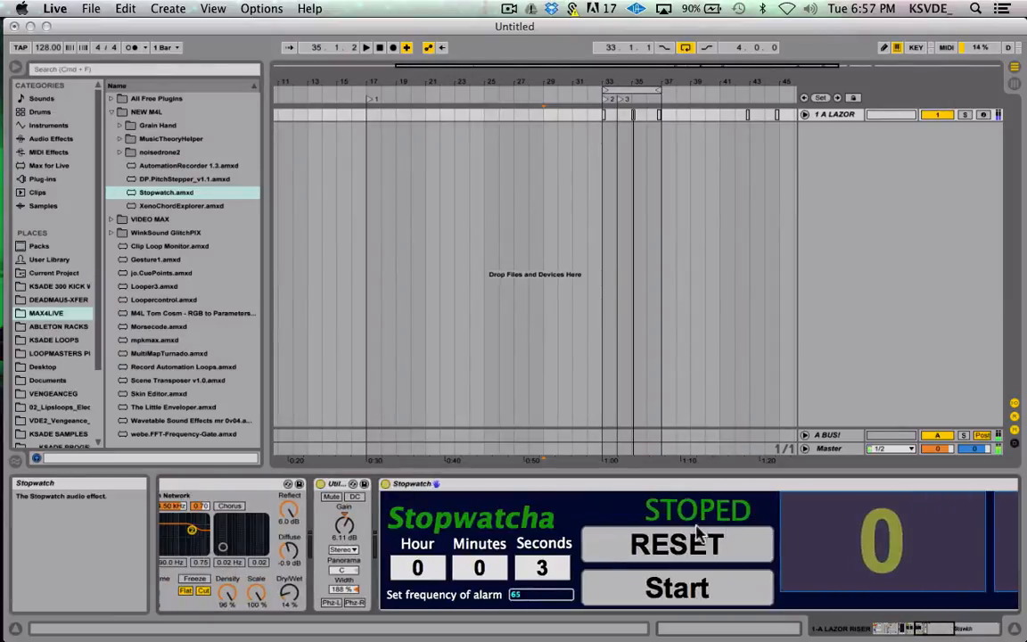
pyautogui.click(662, 547)
# Set the Stopwatch's alarm frequency to 63 and its time to 5 minutes 0 seconds, and start it.
pyautogui.moveTo(538, 598); pyautogui.dragTo(544, 542)
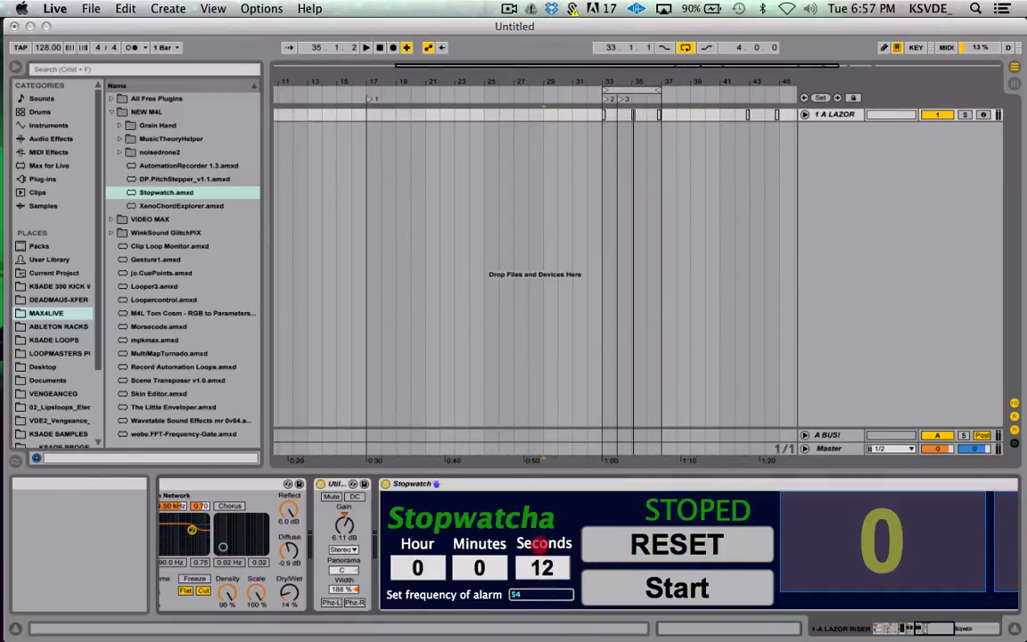
pyautogui.moveTo(544, 504); pyautogui.dragTo(544, 520)
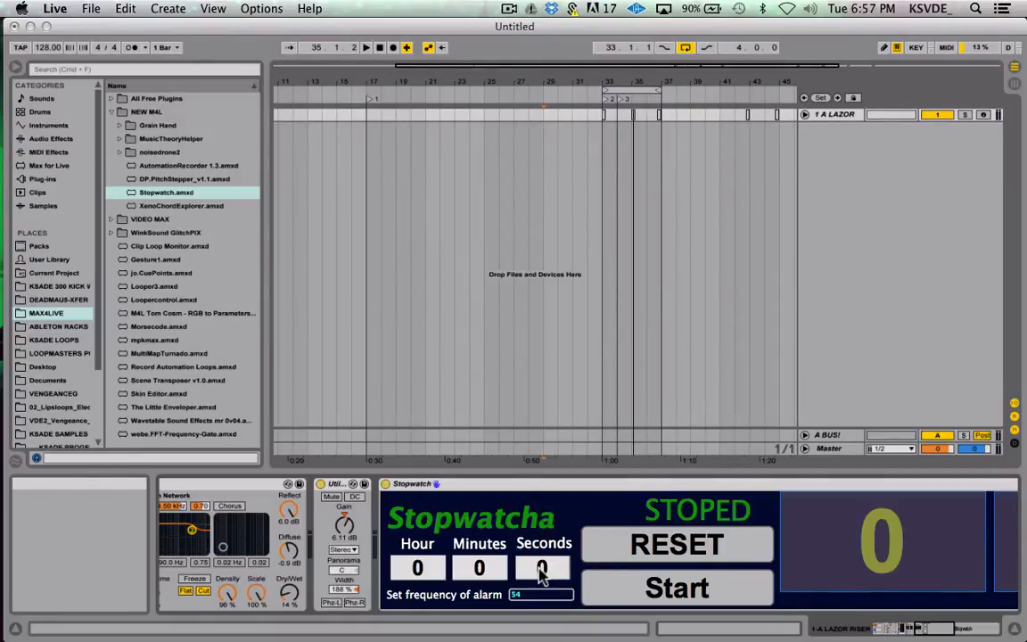
pyautogui.moveTo(526, 595); pyautogui.dragTo(528, 590)
pyautogui.click(487, 578)
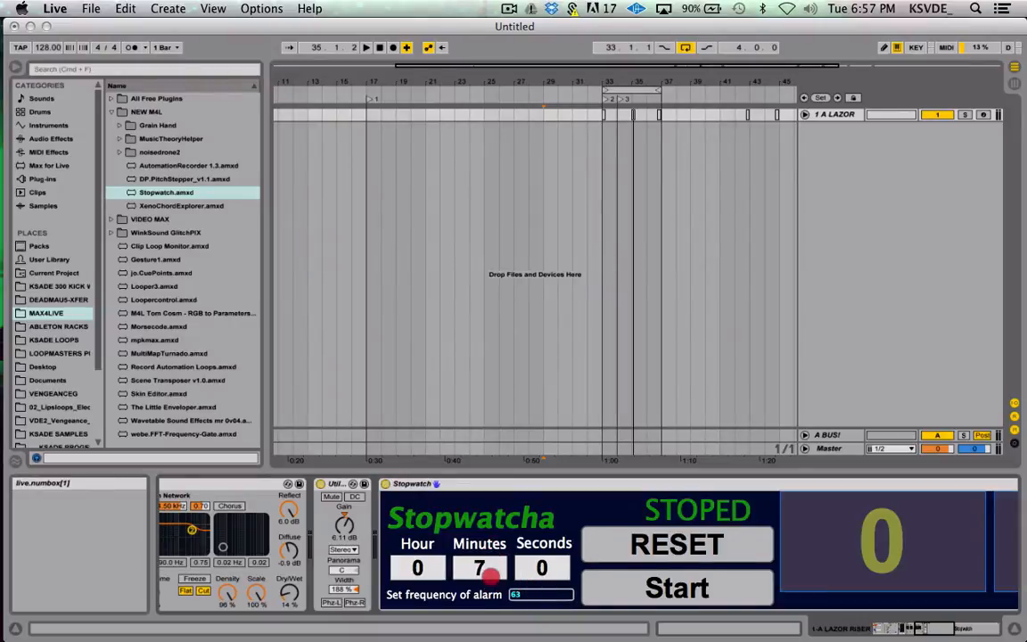
pyautogui.moveTo(490, 581); pyautogui.dragTo(484, 567)
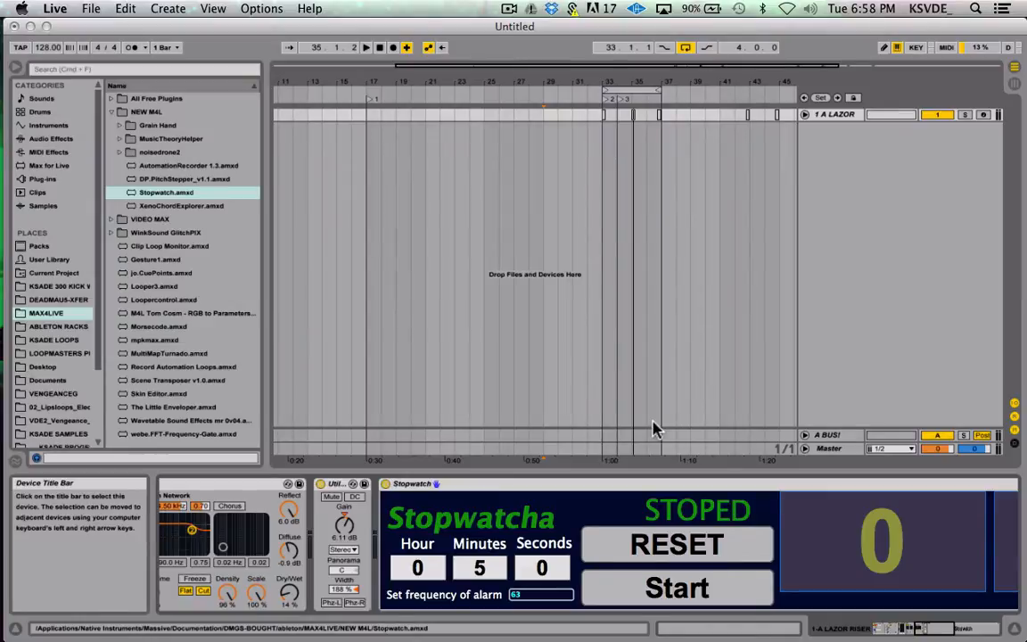
pyautogui.click(677, 587)
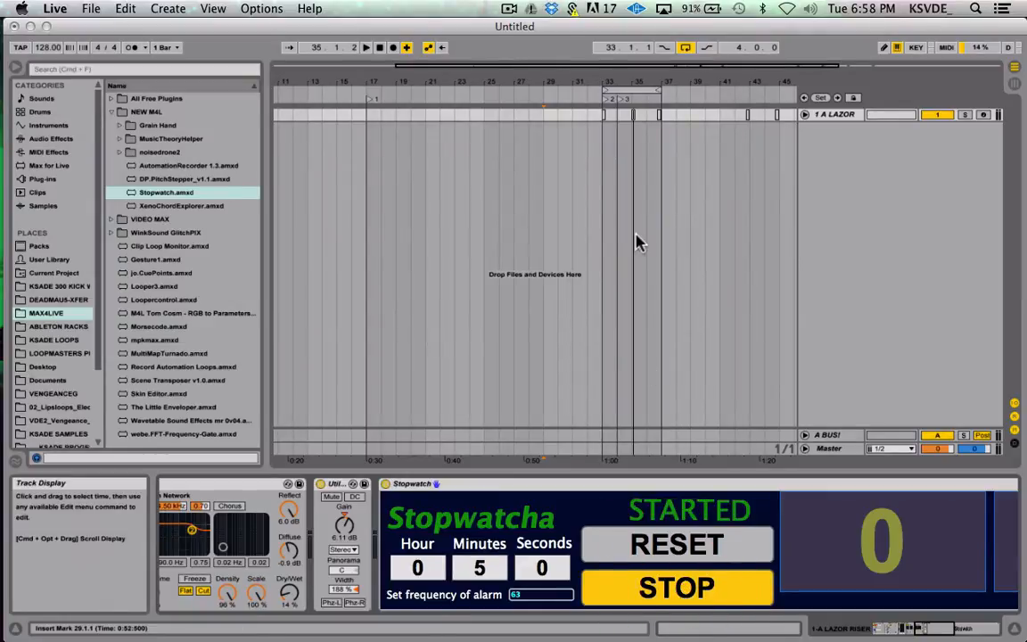
# Insert four new audio tracks below the A LAZOR track.
pyautogui.click(638, 241)
pyautogui.press('super+t')
pyautogui.press('super+t')
pyautogui.press('super+t')
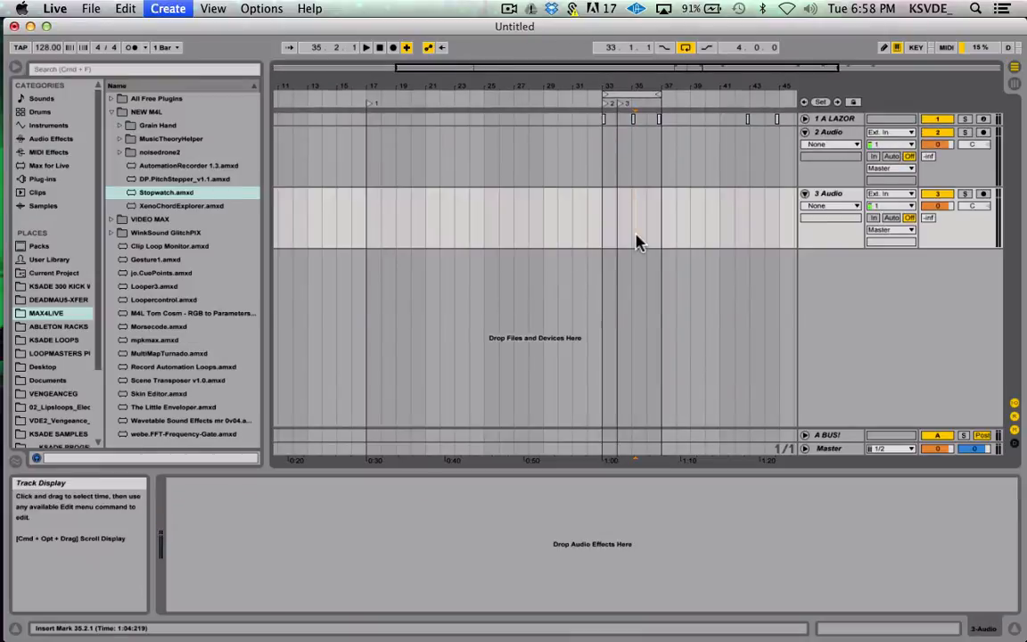
pyautogui.press('super+t')
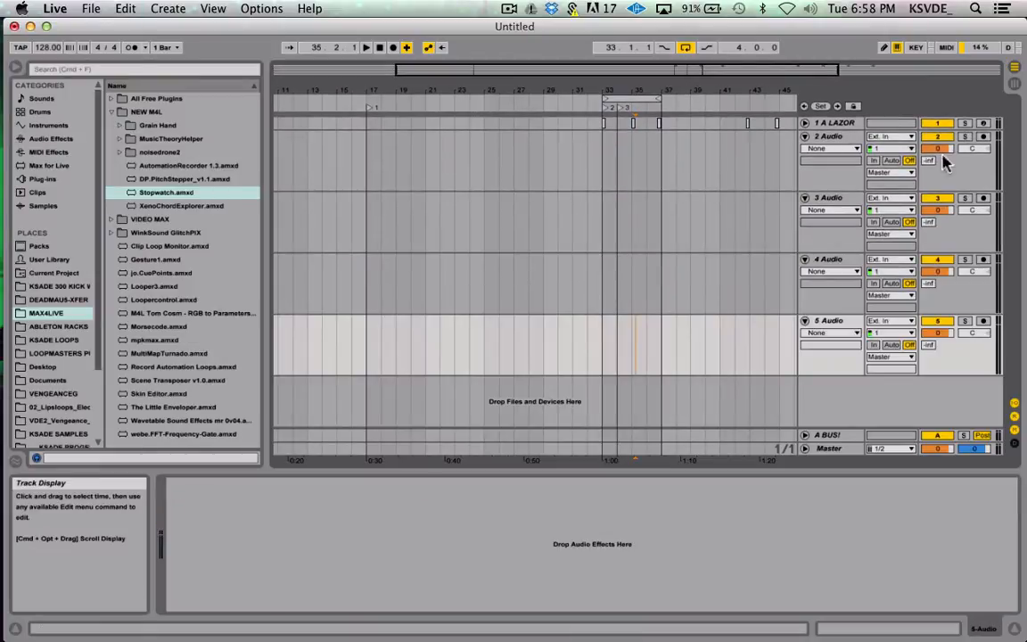
# Group the four new audio tracks and rename the group KIK.
pyautogui.keyDown('shift'); pyautogui.click(847, 143); pyautogui.keyUp('shift')
pyautogui.press('super+g')
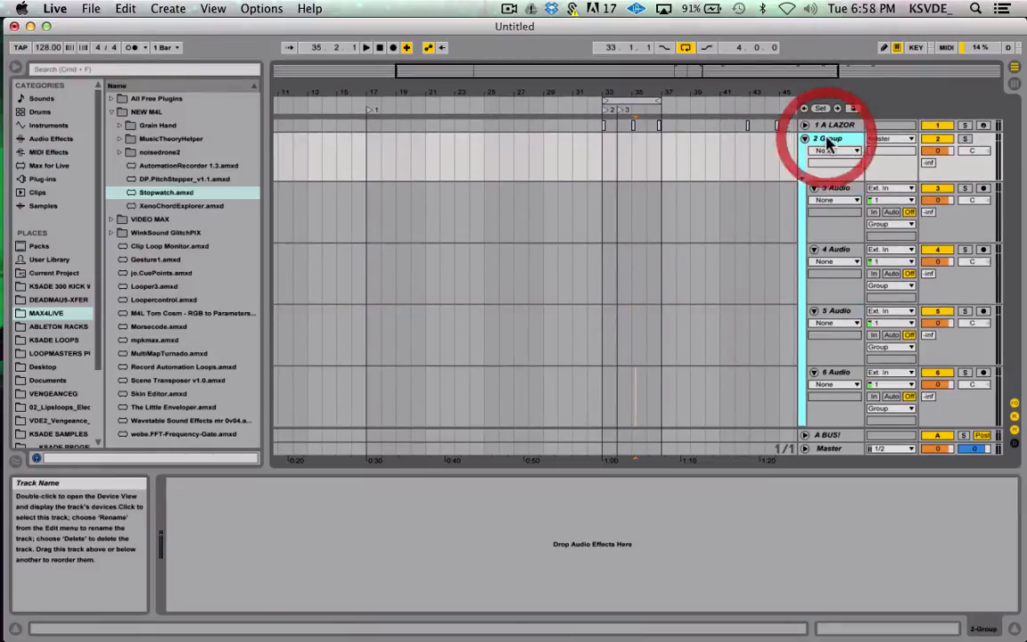
pyautogui.press('super+r')
pyautogui.press('Return')
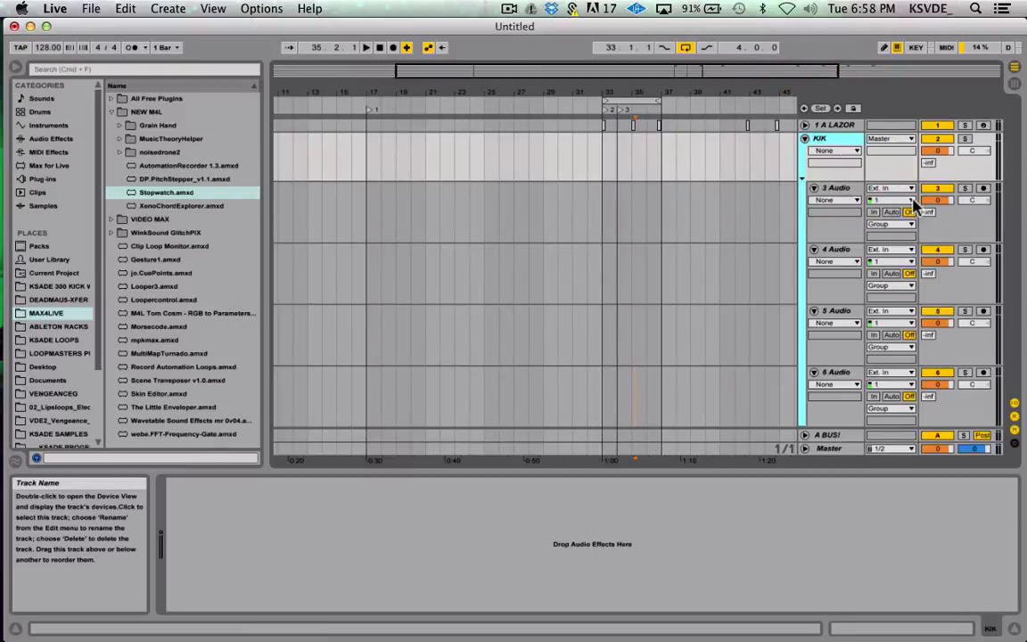
pyautogui.press('super+f')
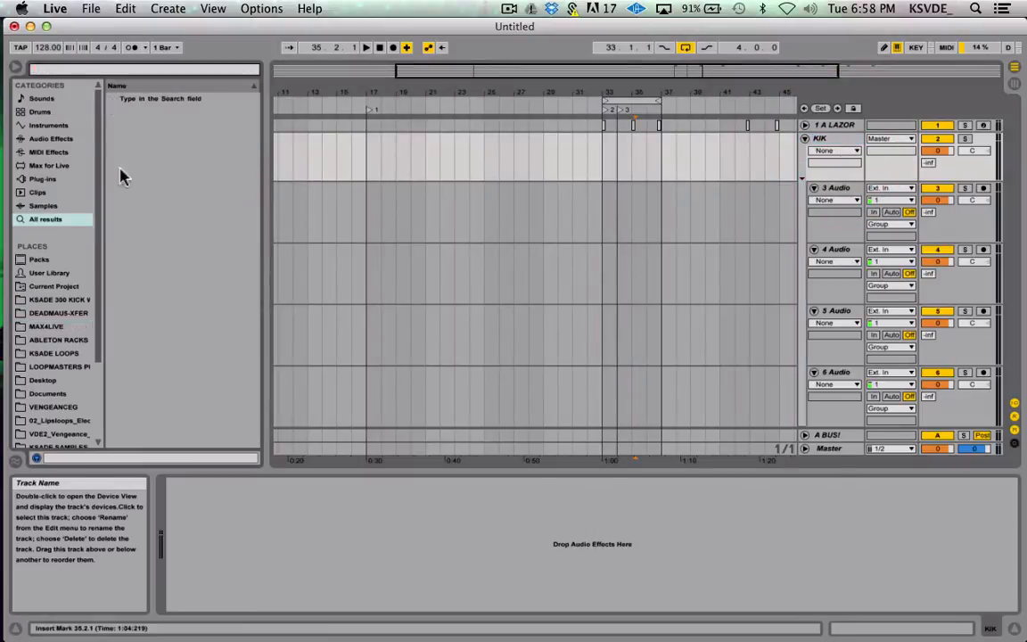
pyautogui.click(41, 178)
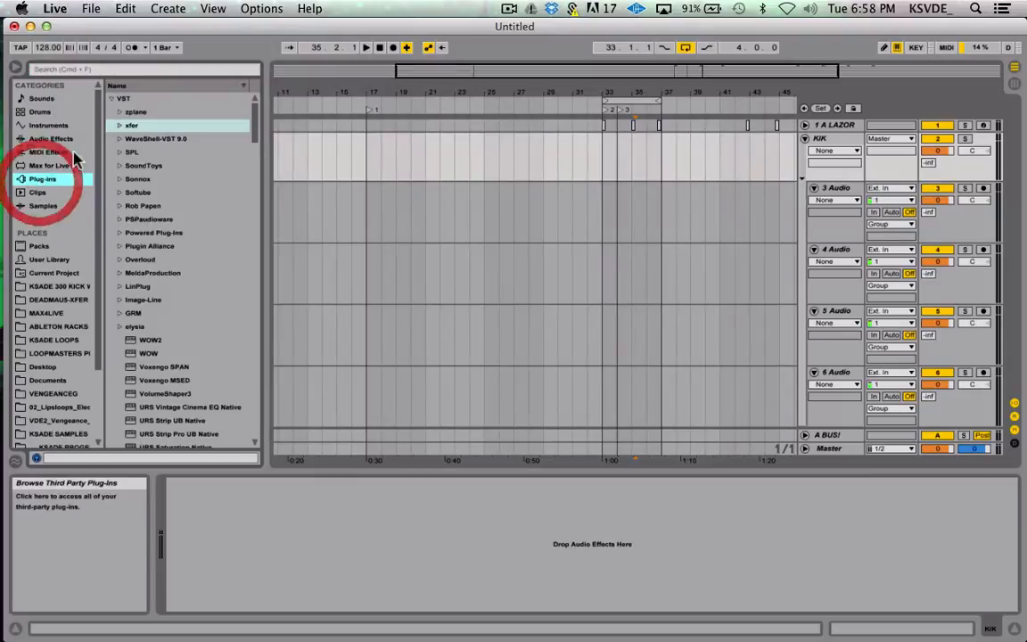
pyautogui.click(118, 126)
pyautogui.moveTo(148, 140); pyautogui.dragTo(230, 485)
pyautogui.click(119, 126)
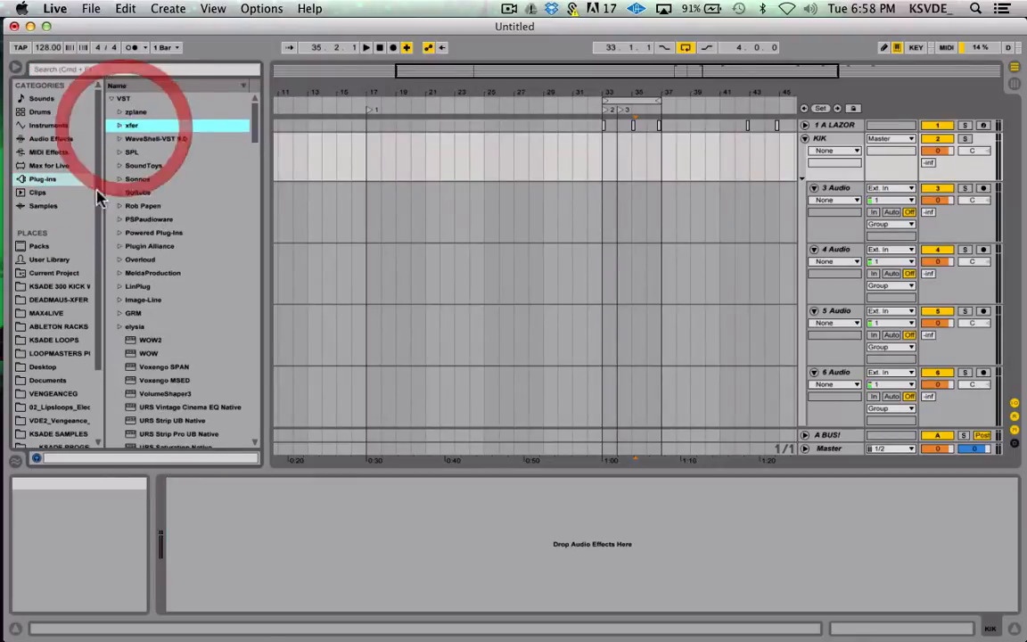
# Add a Glue Compressor audio effect to the KIK group.
pyautogui.click(51, 140)
pyautogui.moveTo(147, 312); pyautogui.dragTo(236, 550)
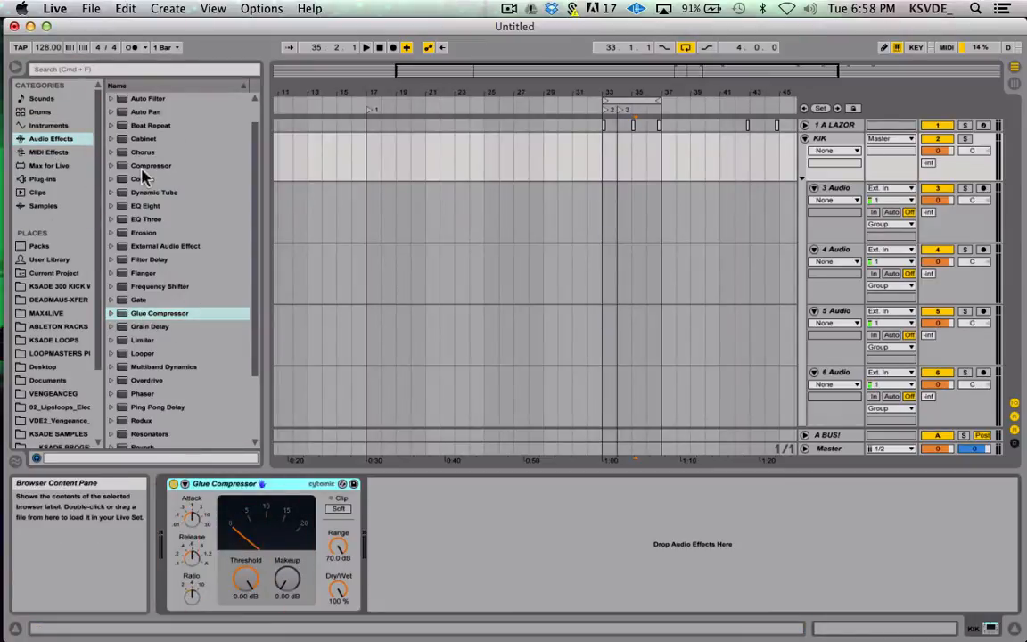
# Find the Kickstart plug-in with a browser search for "kickstart" and add it after the Glue Compressor on the KIK group.
pyautogui.press('super+f')
pyautogui.write('kikc')
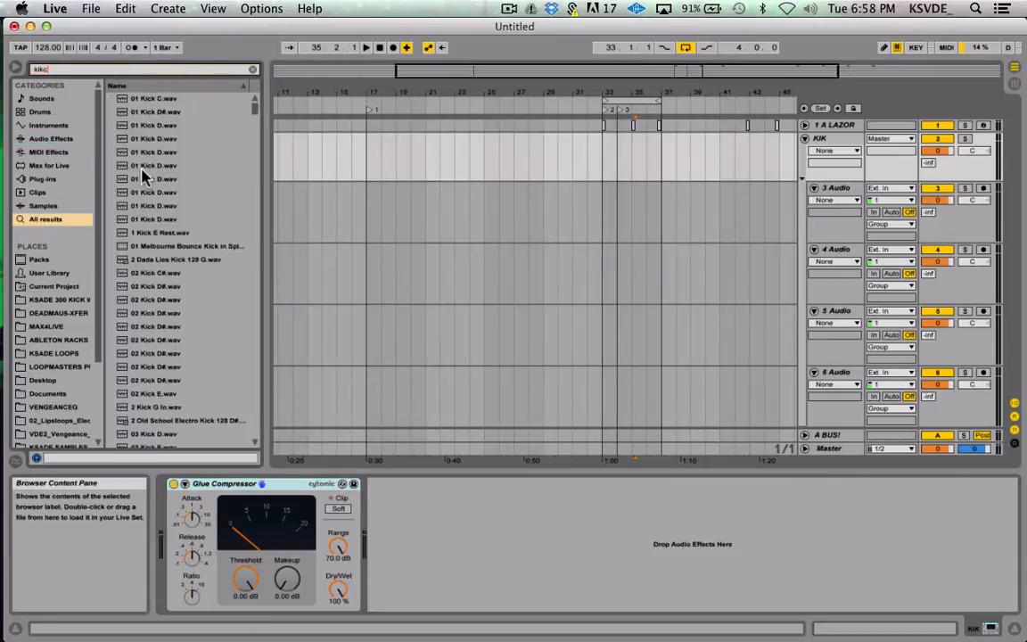
pyautogui.press('BackSpace')
pyautogui.press('BackSpace')
pyautogui.write('cks')
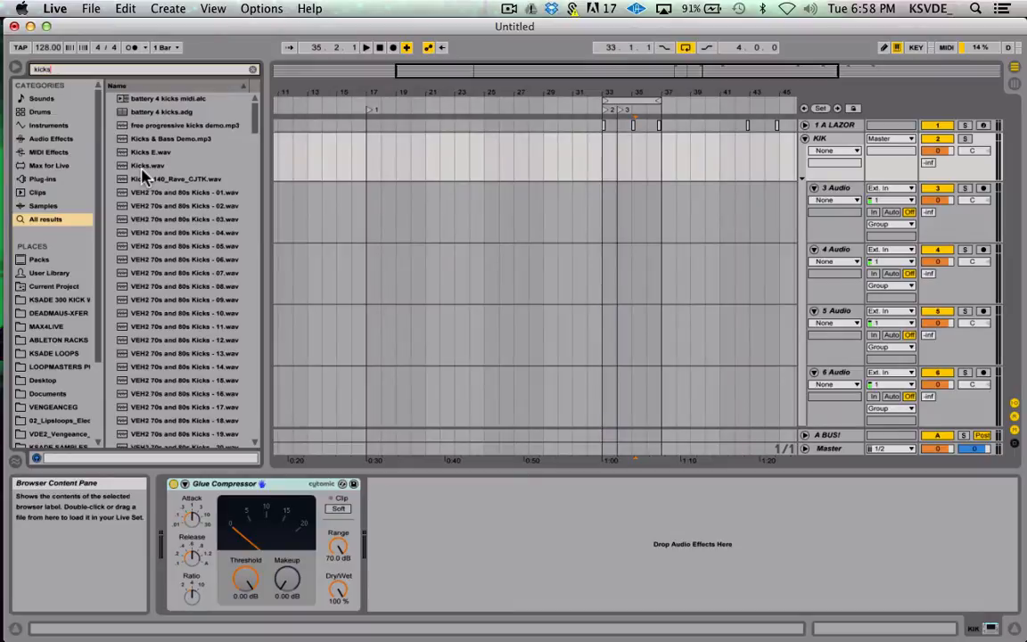
pyautogui.write('tart')
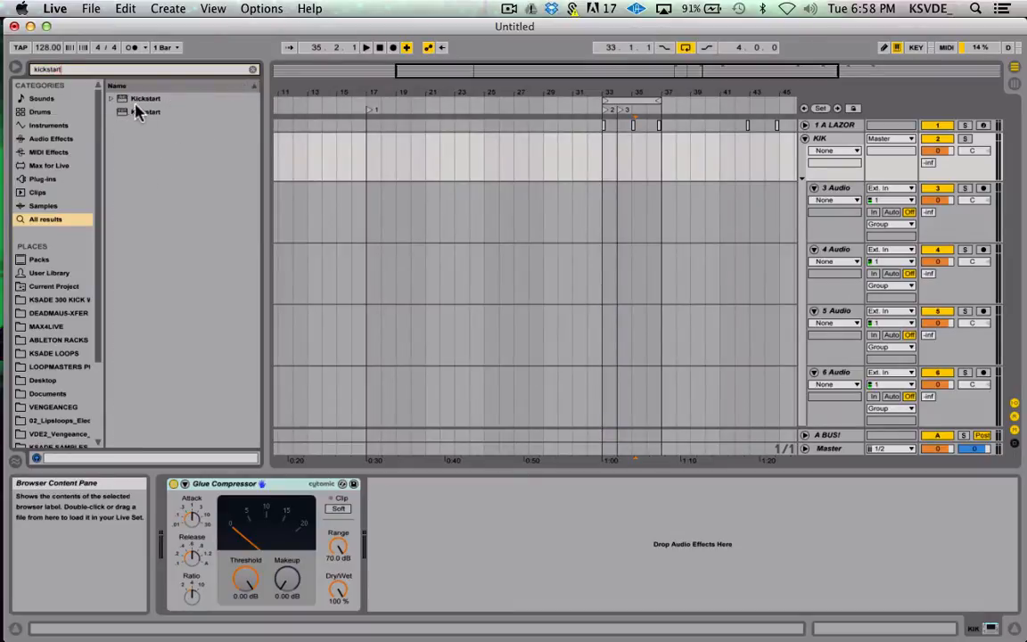
pyautogui.moveTo(136, 108); pyautogui.dragTo(411, 499)
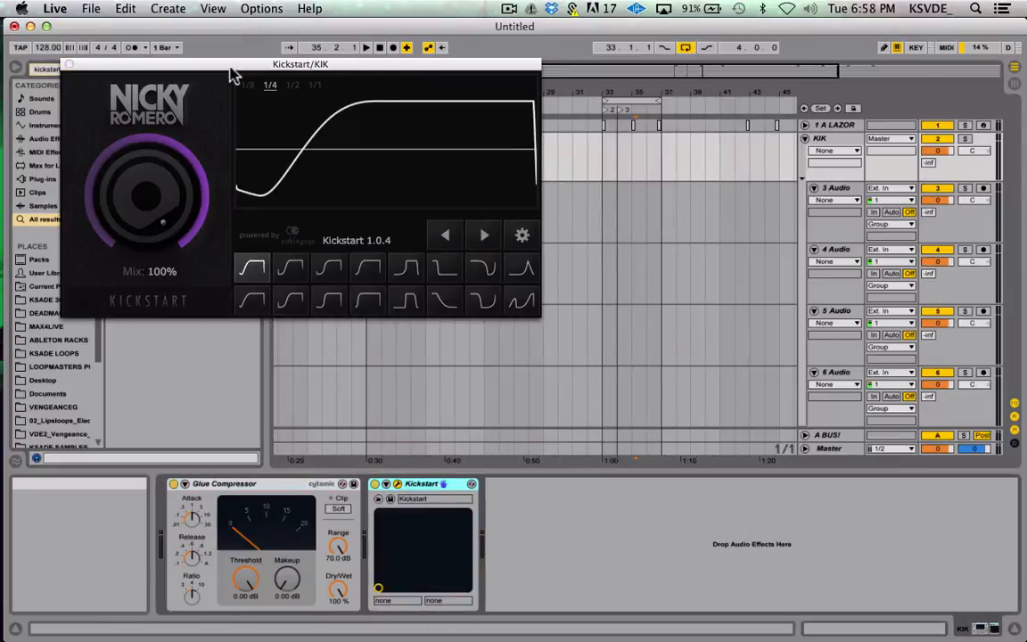
pyautogui.click(70, 64)
pyautogui.click(248, 64)
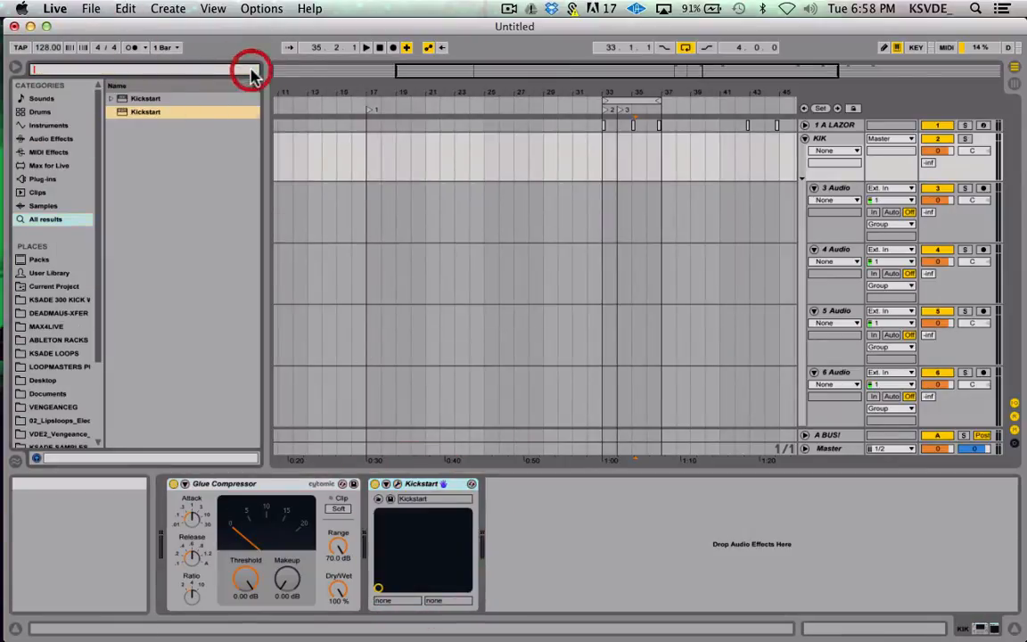
pyautogui.click(829, 138)
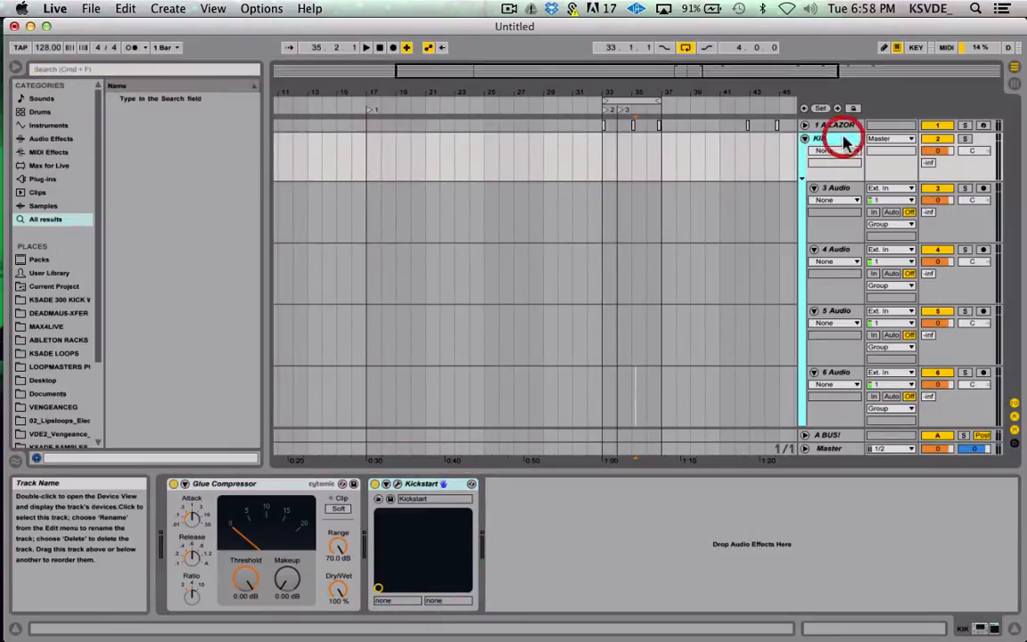
# Turn off both the Glue Compressor and the Kickstart device on the KIK group.
pyautogui.click(179, 484)
pyautogui.click(174, 485)
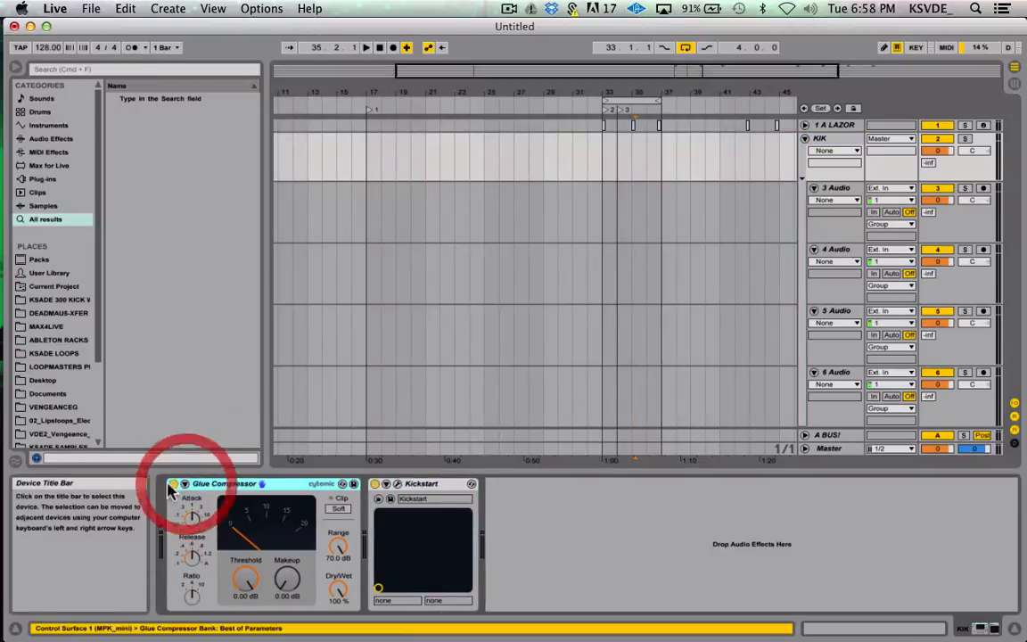
pyautogui.click(173, 484)
pyautogui.click(374, 484)
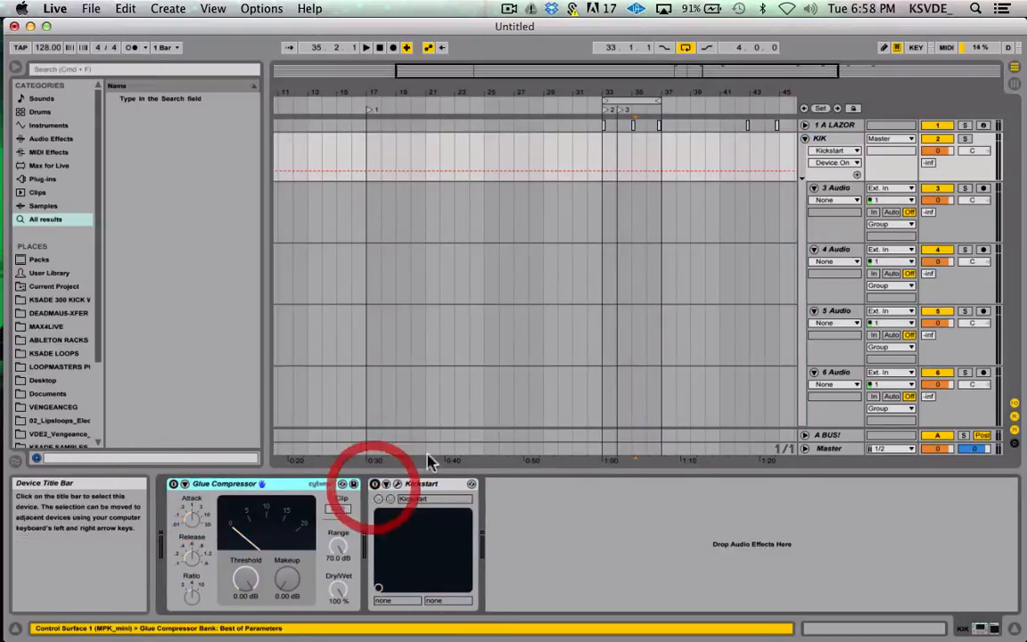
pyautogui.click(820, 138)
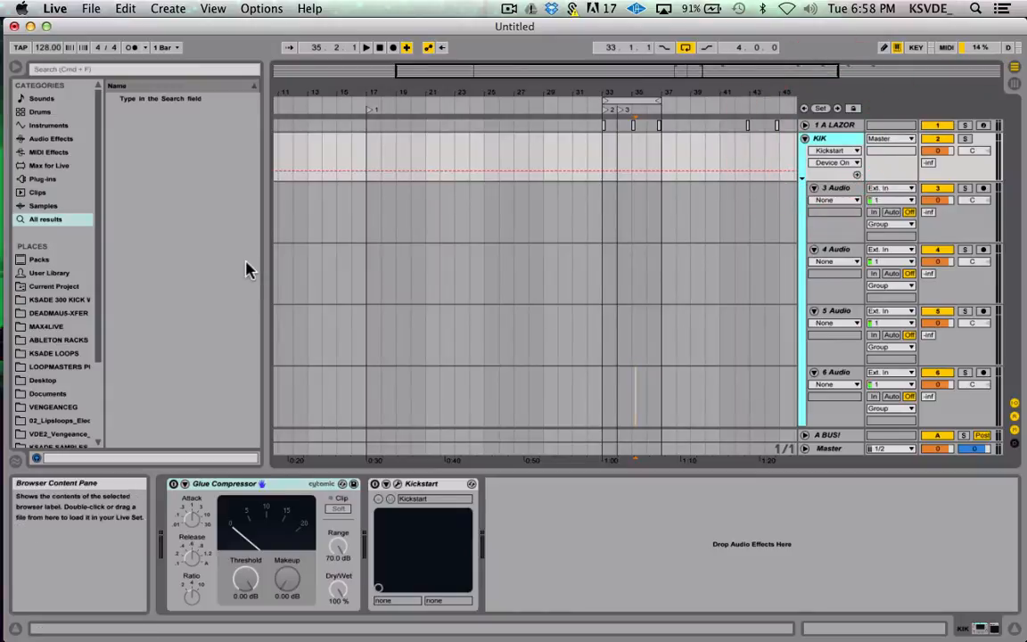
# Open the KSADE 300 kick library, collapse HARD KIKS and expand CLEAN KIKS to list its A KIKS samples.
pyautogui.click(836, 188)
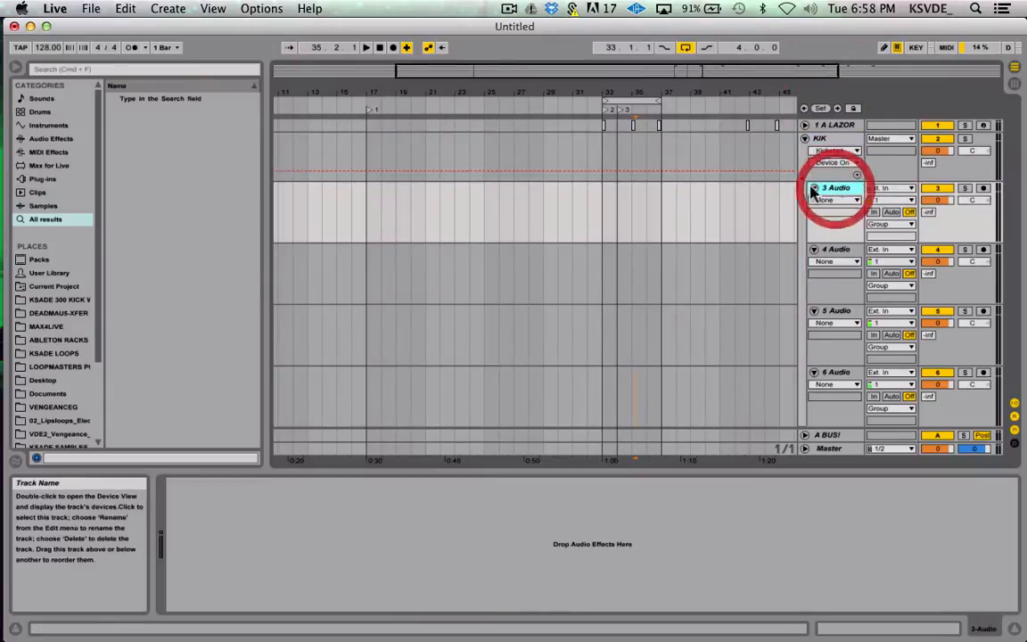
pyautogui.click(60, 300)
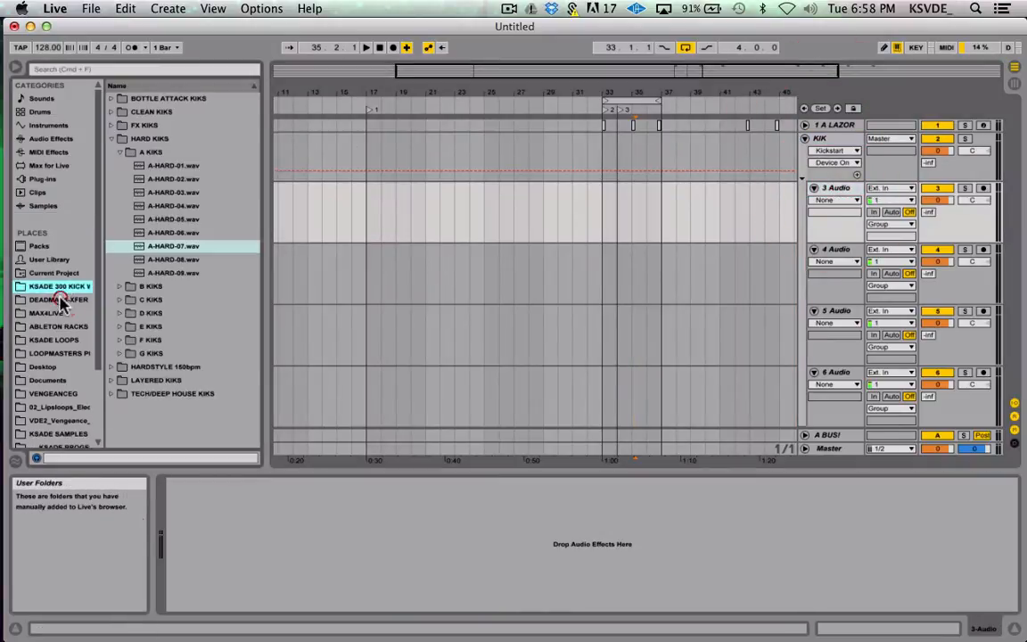
pyautogui.click(113, 141)
pyautogui.click(113, 112)
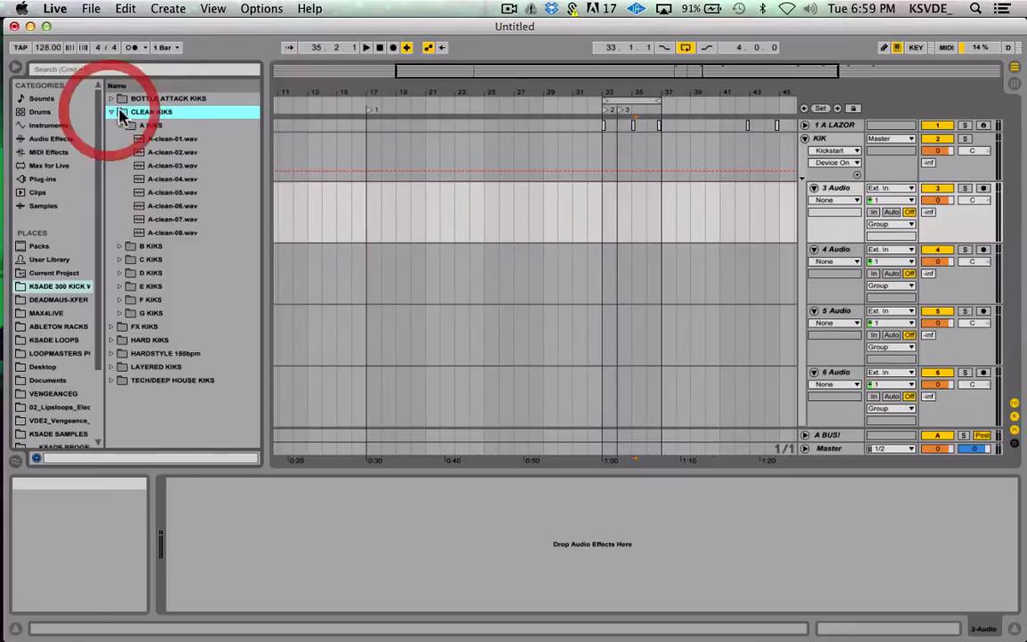
pyautogui.click(834, 141)
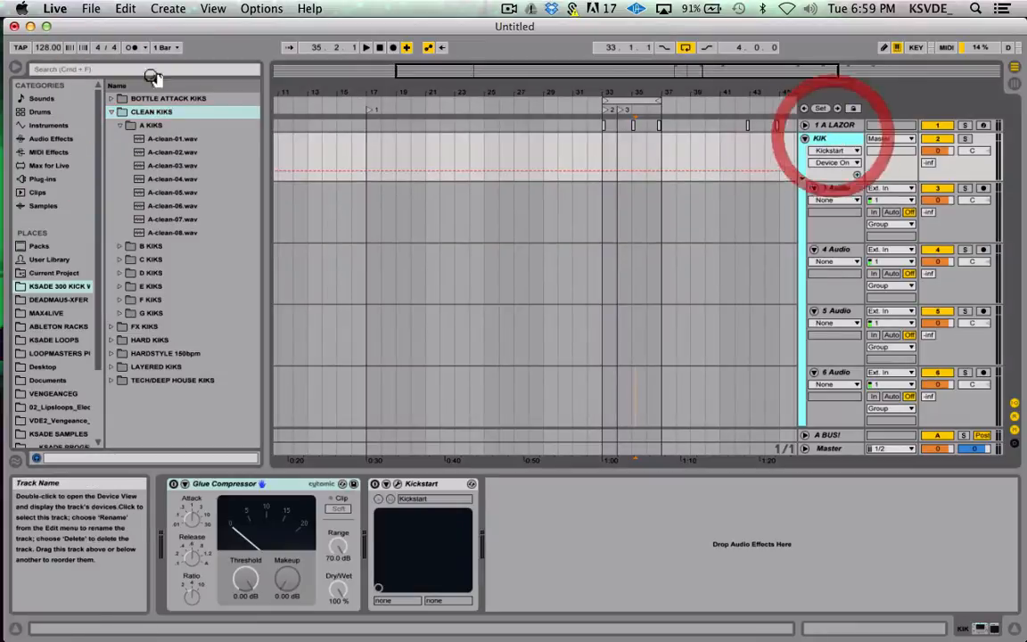
# Audition the clean kick samples from A-clean-01.wav to A-clean-08.wav in the A KIKS folder.
pyautogui.click(162, 140)
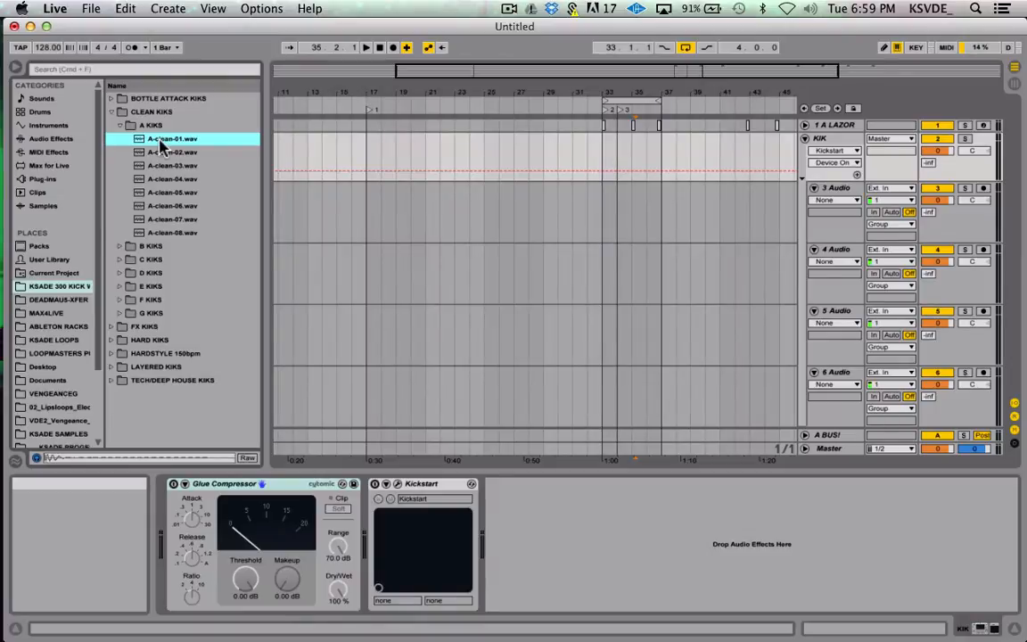
pyautogui.click(169, 233)
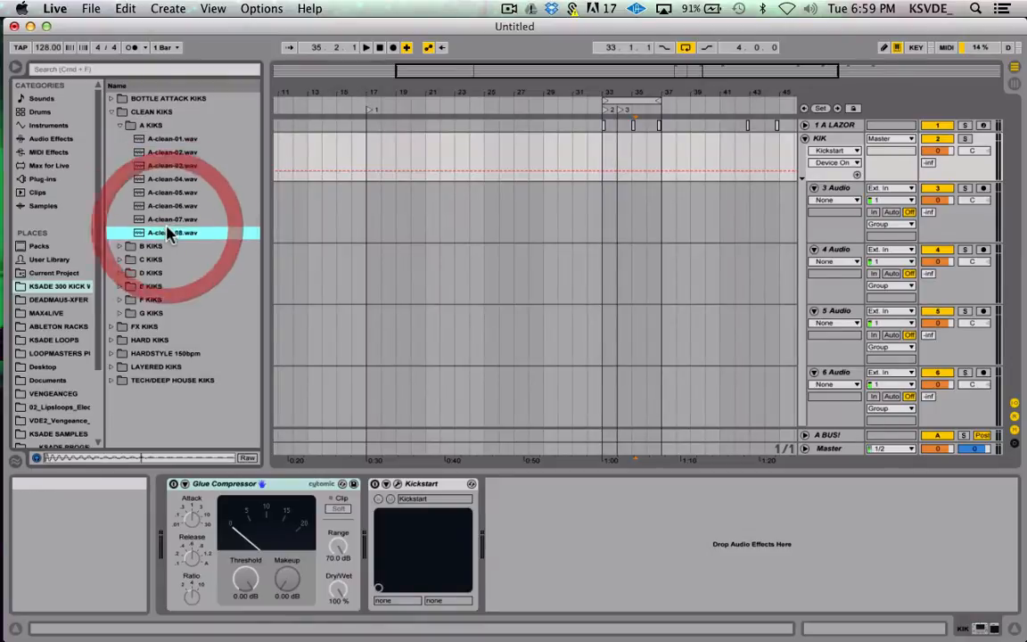
pyautogui.press('Up')
pyautogui.press('Up')
pyautogui.press('Up')
pyautogui.press('Up')
pyautogui.press('Up')
pyautogui.press('Up')
pyautogui.press('Up')
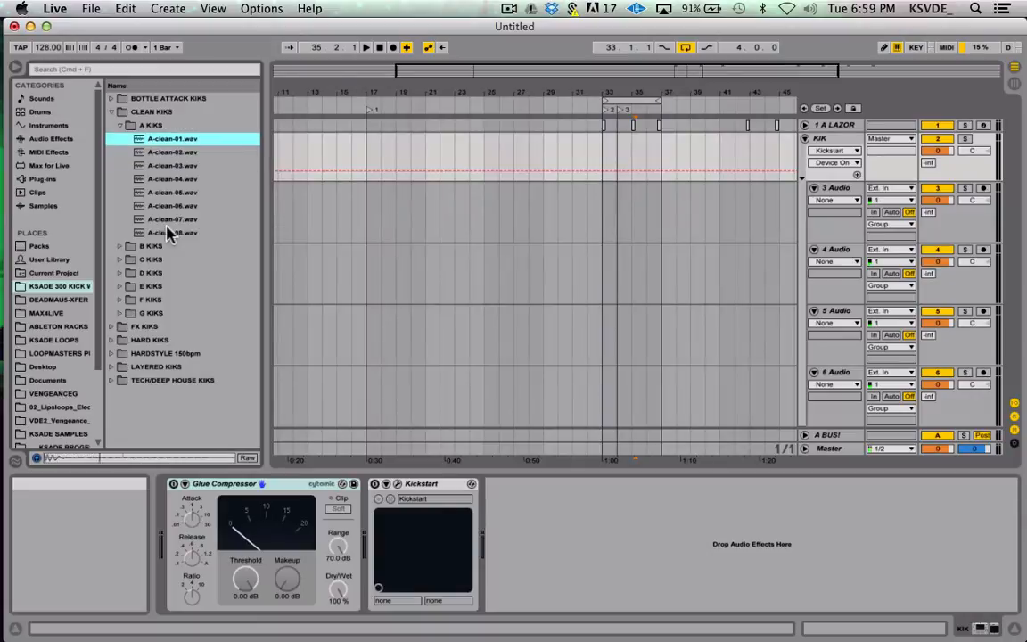
pyautogui.press('Down')
pyautogui.press('Down')
pyautogui.press('Down')
pyautogui.press('Down')
pyautogui.press('Down')
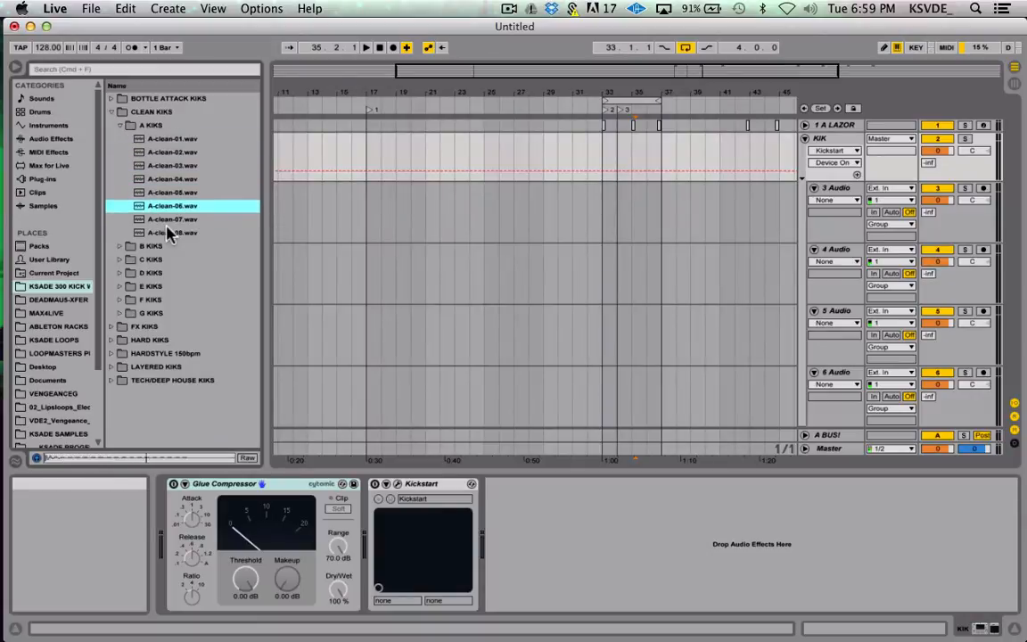
pyautogui.press('Up')
pyautogui.press('Up')
pyautogui.press('Up')
pyautogui.press('Up')
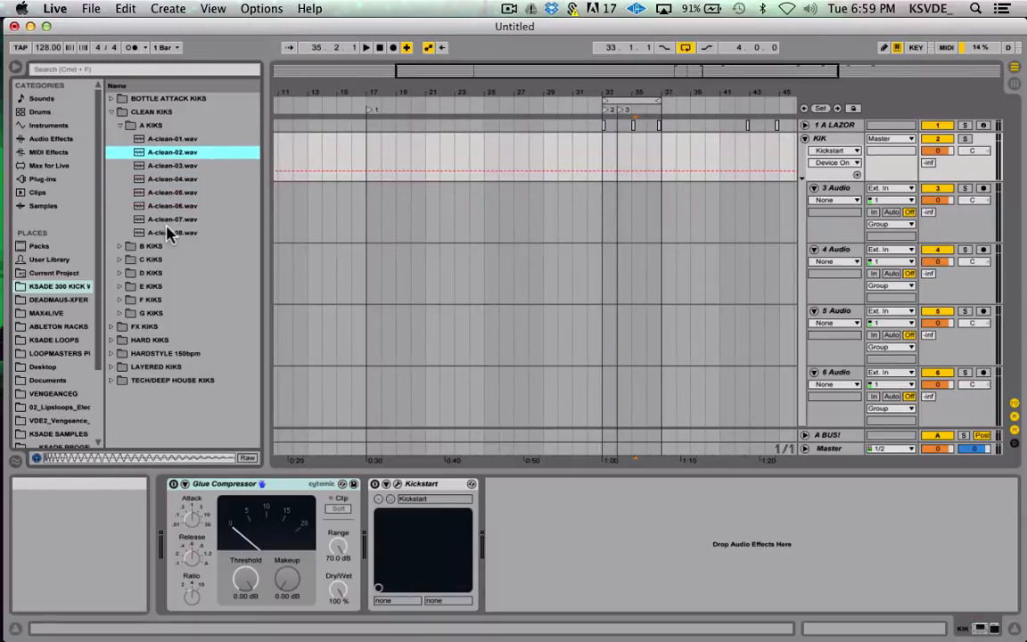
pyautogui.press('Down')
pyautogui.press('Down')
pyautogui.press('Down')
pyautogui.press('Down')
pyautogui.press('Down')
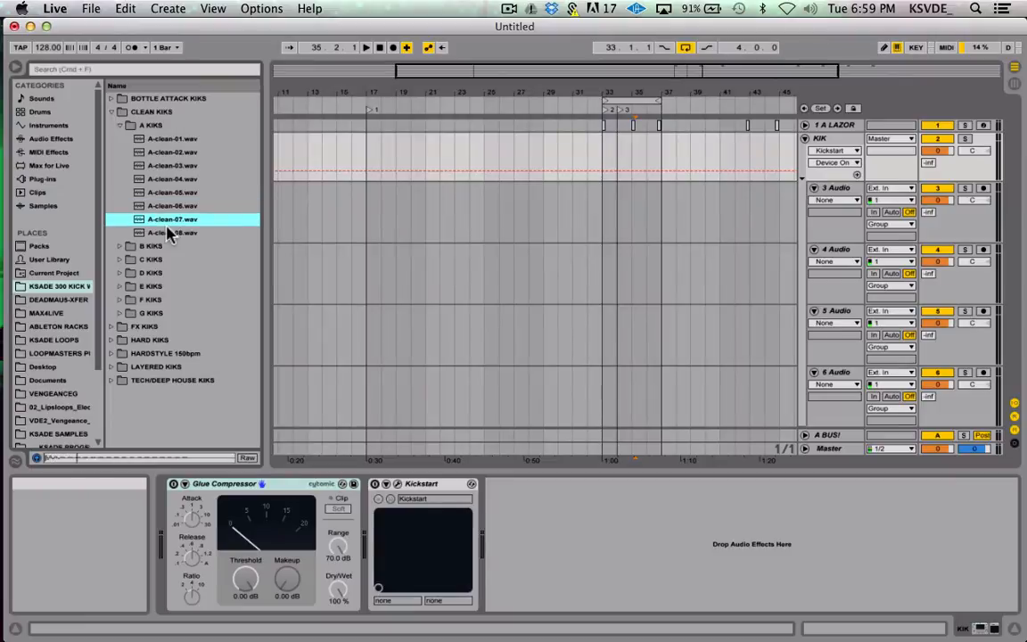
pyautogui.press('Down')
# Place the A-clean-08.wav sample on the 3 Audio track at bar 33.
pyautogui.moveTo(170, 232); pyautogui.dragTo(632, 164)
pyautogui.moveTo(606, 230); pyautogui.dragTo(603, 213)
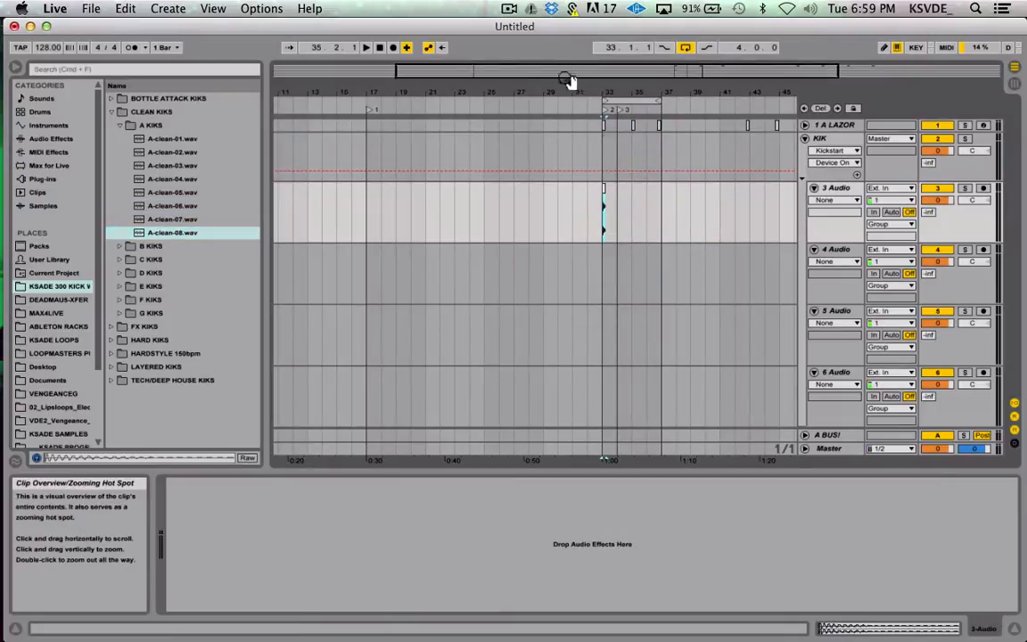
pyautogui.moveTo(564, 72); pyautogui.dragTo(606, 256)
pyautogui.hscroll(5, 607, 256)
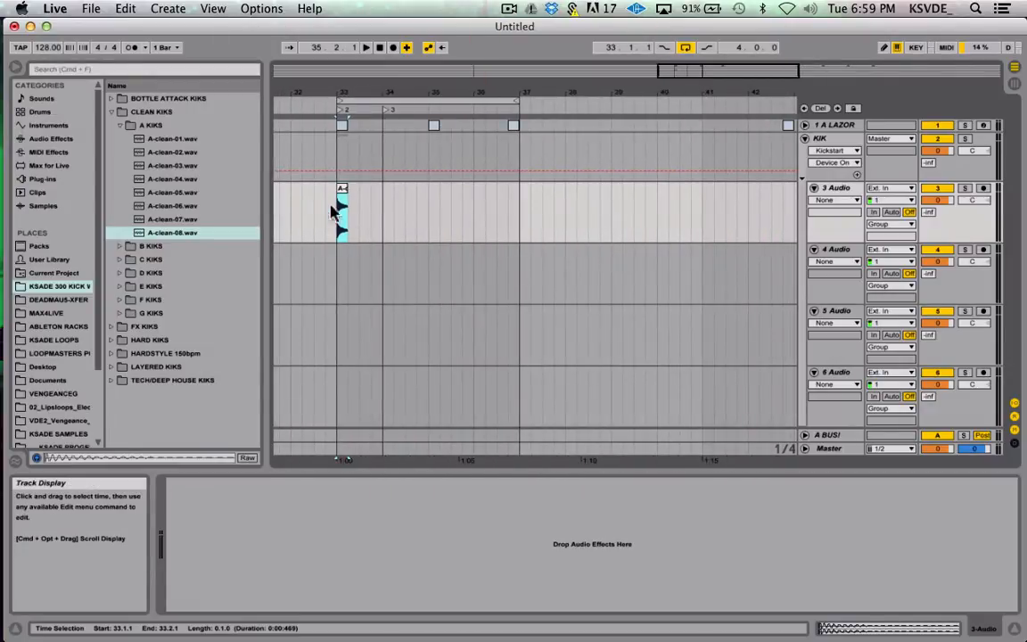
# Duplicate the A-clean-08 clip on every beat of 3 Audio until the clips fill bars 33 to 37.
pyautogui.press('super+d')
pyautogui.press('super+d')
pyautogui.press('super+d')
pyautogui.press('super+d')
pyautogui.press('super+d')
pyautogui.press('super+d')
pyautogui.press('super+d')
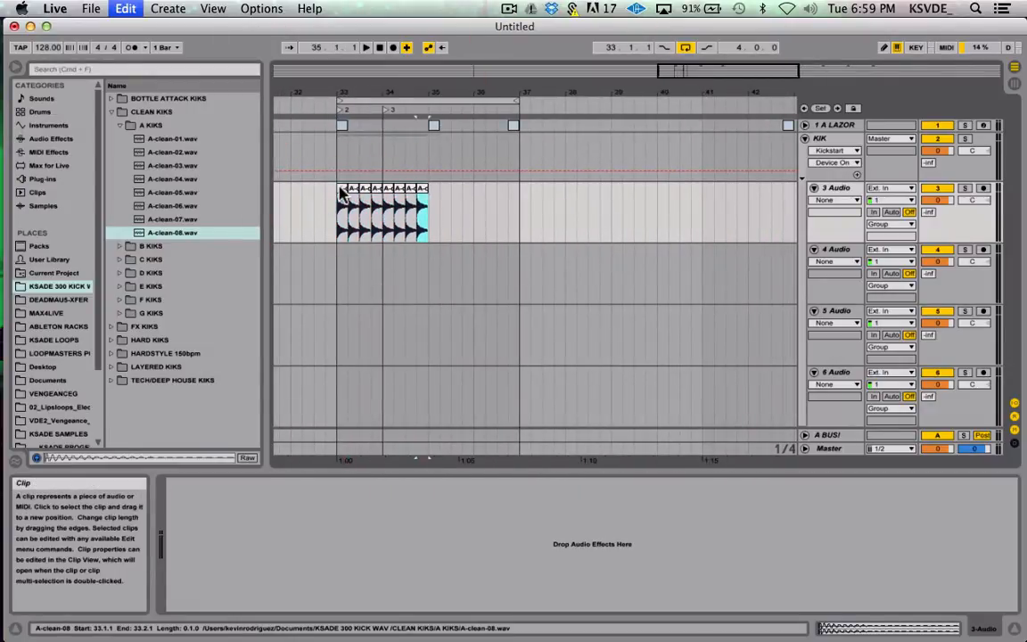
pyautogui.press('super+d')
pyautogui.press('super+d')
pyautogui.press('super+d')
pyautogui.press('super+d')
pyautogui.press('super+d')
pyautogui.press('super+d')
pyautogui.press('super+d')
pyautogui.press('super+d')
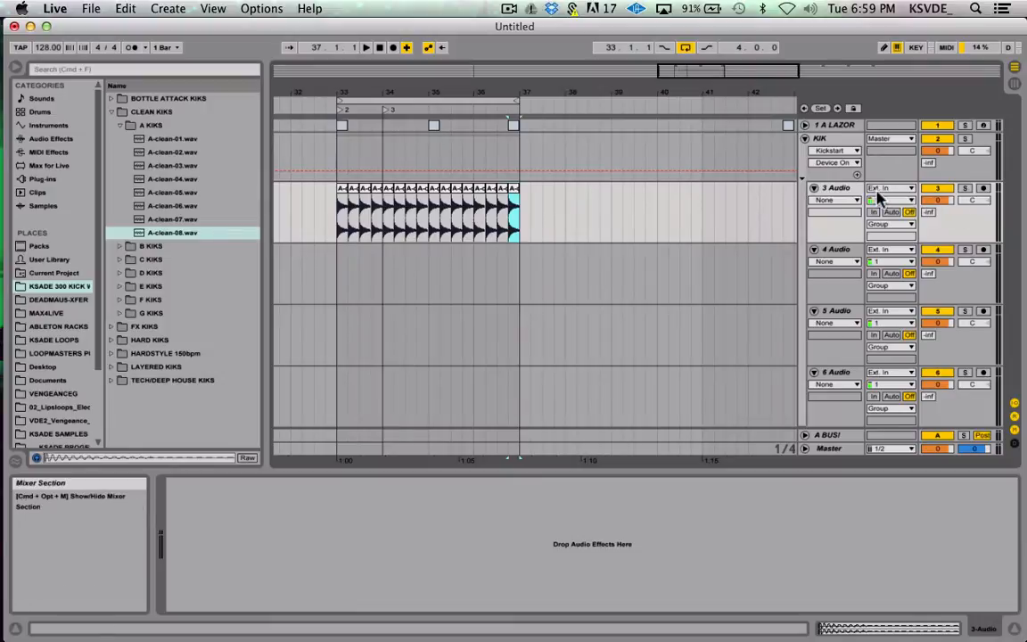
# Lower the volume of all four audio tracks in the KIK group together to -21.4 dB.
pyautogui.click(835, 188)
pyautogui.keyDown('shift'); pyautogui.click(835, 374); pyautogui.keyUp('shift')
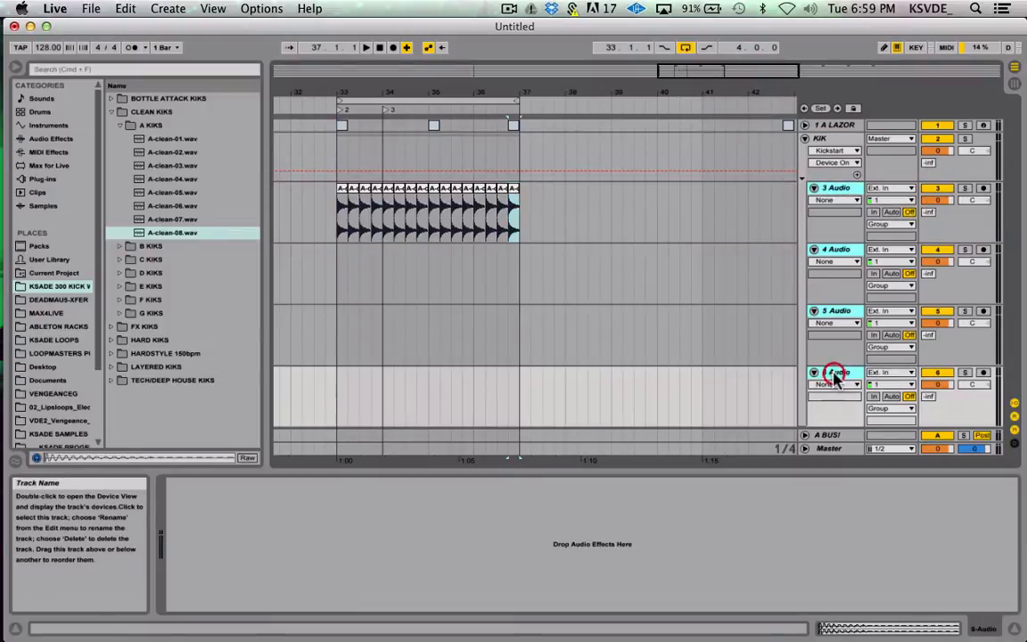
pyautogui.moveTo(938, 386); pyautogui.dragTo(938, 432)
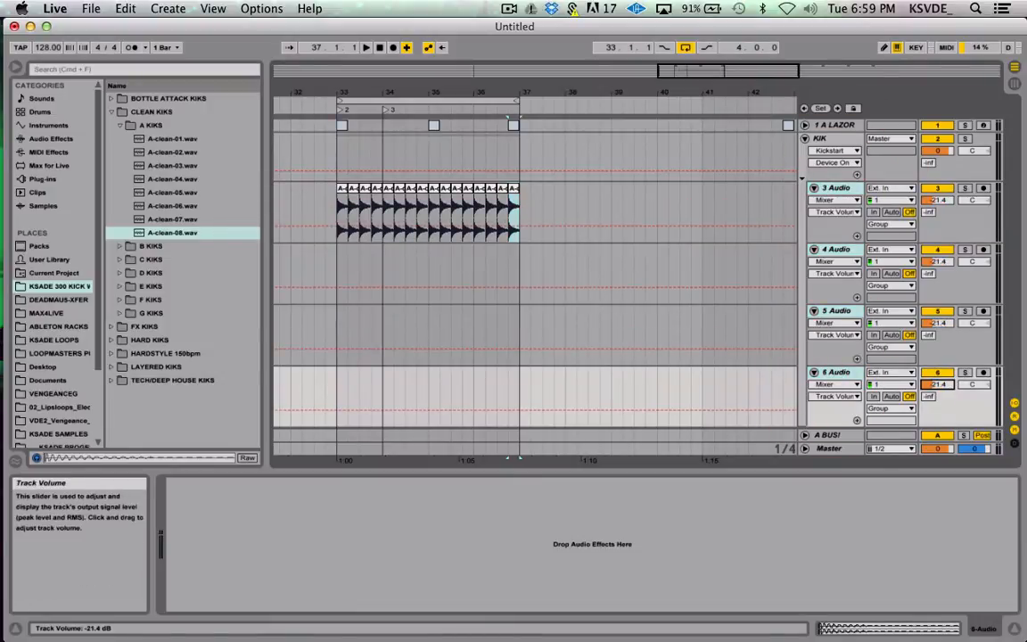
# Set the insert marker at bar 33 on 3 Audio and list the A KIKS samples inside BOTTLE ATTACK KIKS instead of CLEAN KIKS.
pyautogui.moveTo(740, 73); pyautogui.dragTo(738, 105)
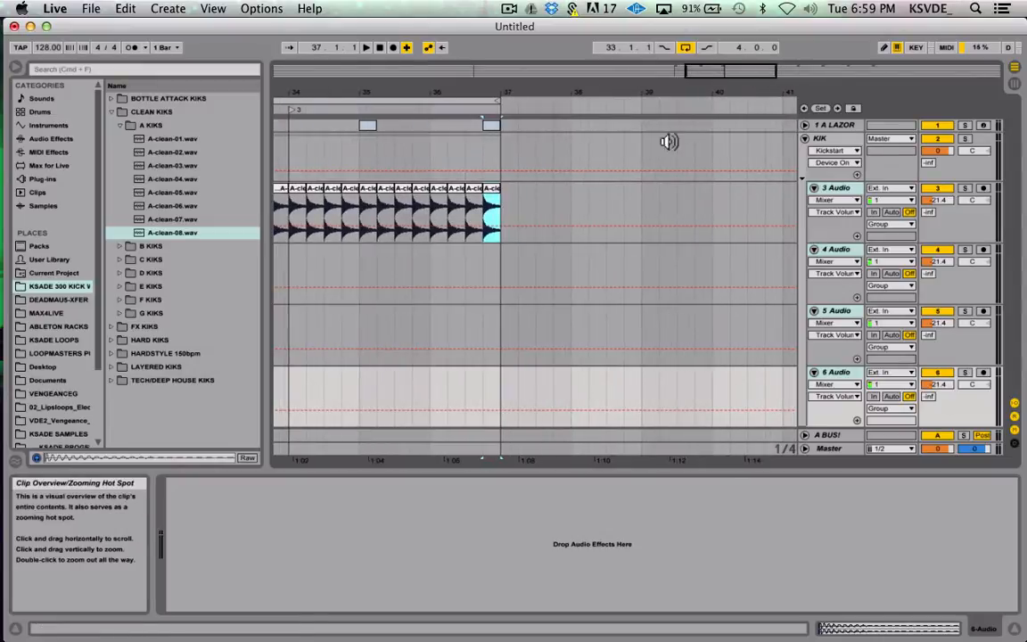
pyautogui.hscroll(-5, 559, 245)
pyautogui.click(481, 210)
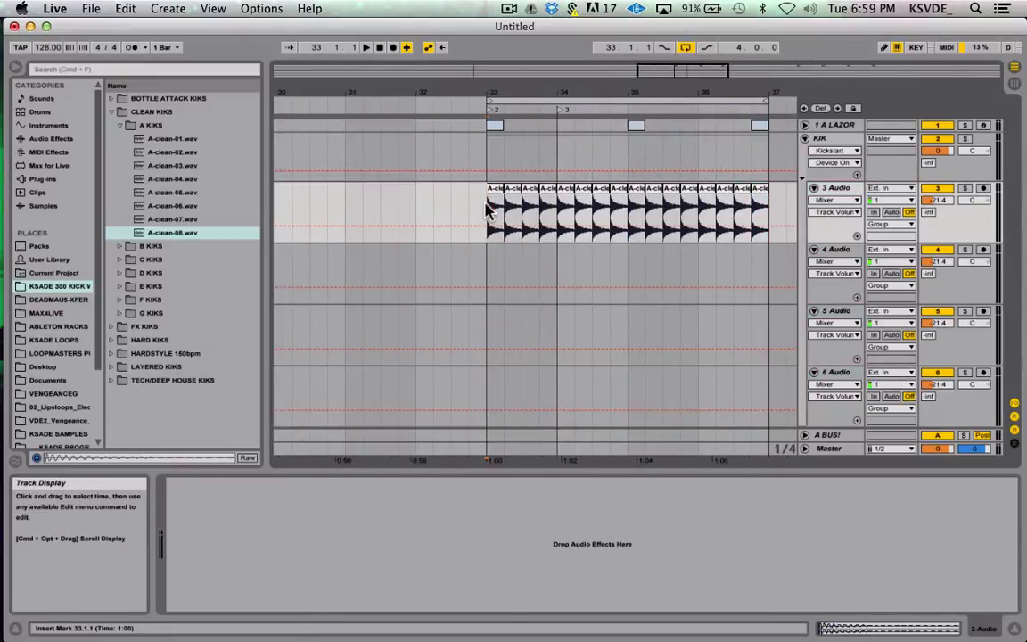
pyautogui.click(112, 112)
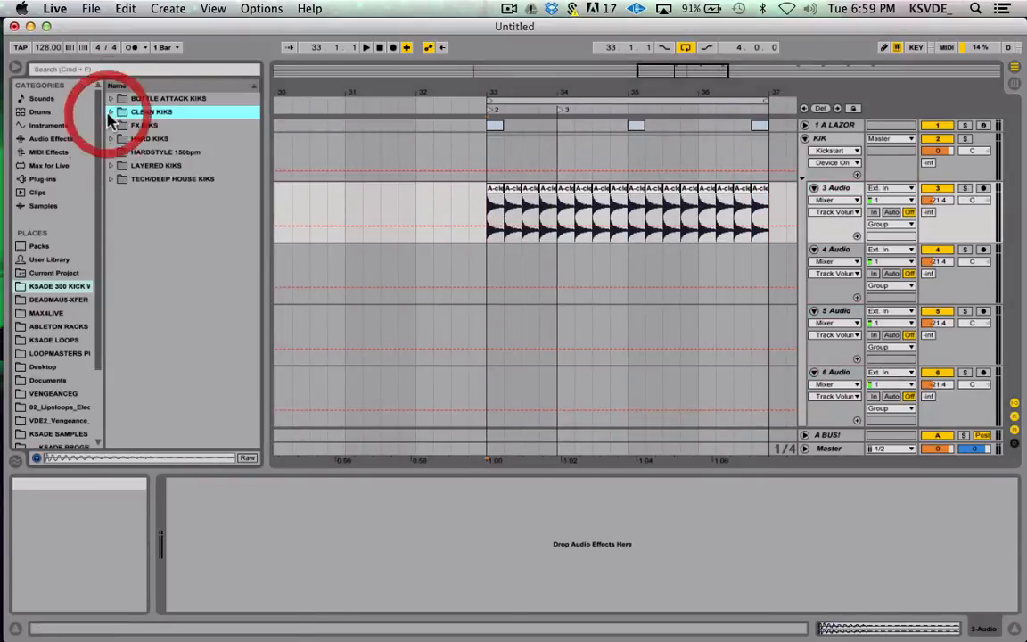
pyautogui.click(111, 98)
pyautogui.click(112, 98)
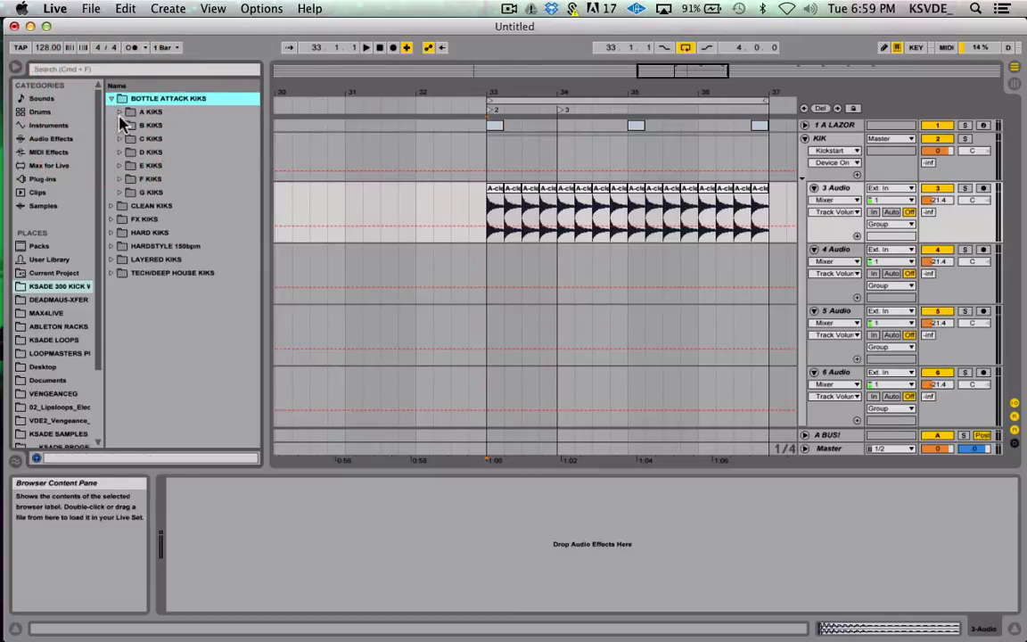
pyautogui.click(120, 113)
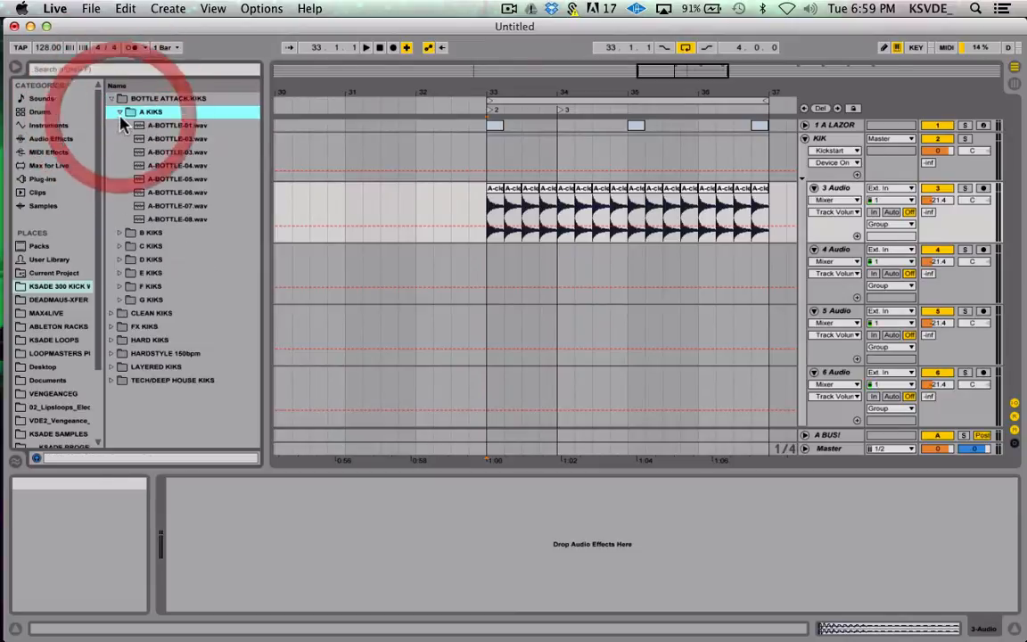
# Audition the bottle attack kick samples in the A KIKS folder, ending on A-BOTTLE-04.wav.
pyautogui.click(167, 128)
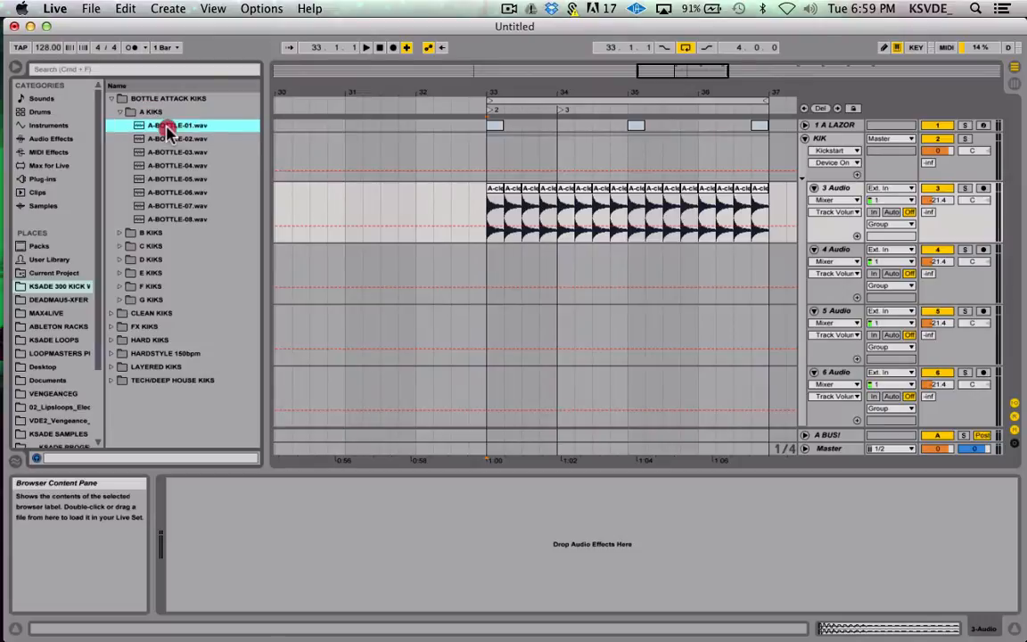
pyautogui.press('Down')
pyautogui.press('Down')
pyautogui.press('Down')
pyautogui.press('Down')
pyautogui.press('Down')
pyautogui.press('Down')
pyautogui.press('Up')
pyautogui.press('Up')
pyautogui.press('Up')
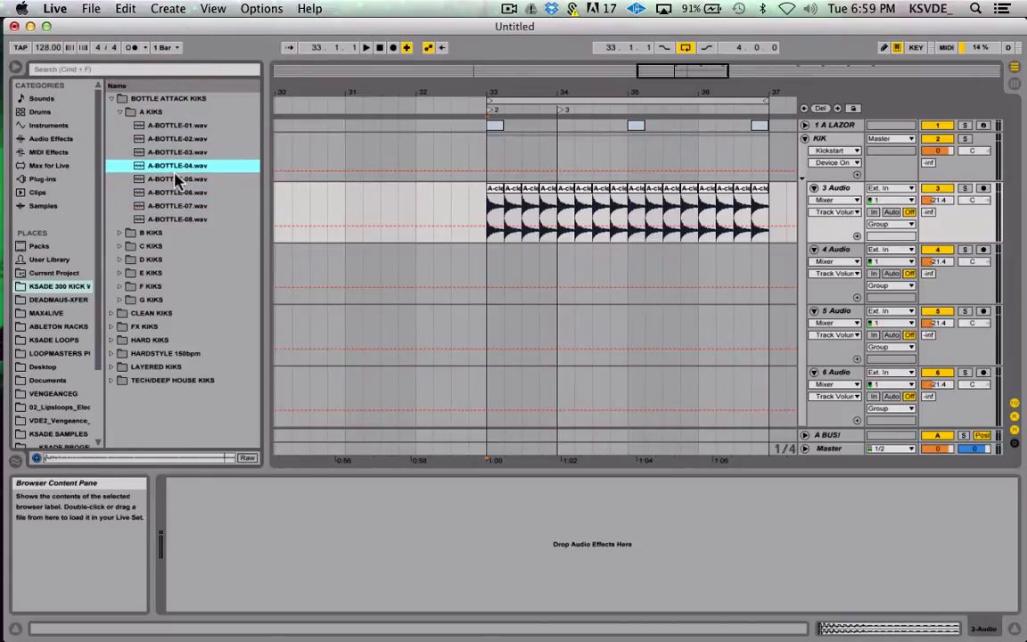
# Place A-BOTTLE-04.wav on 4 Audio at bar 33 and duplicate it on every beat up to bar 37.
pyautogui.moveTo(165, 166); pyautogui.dragTo(495, 272)
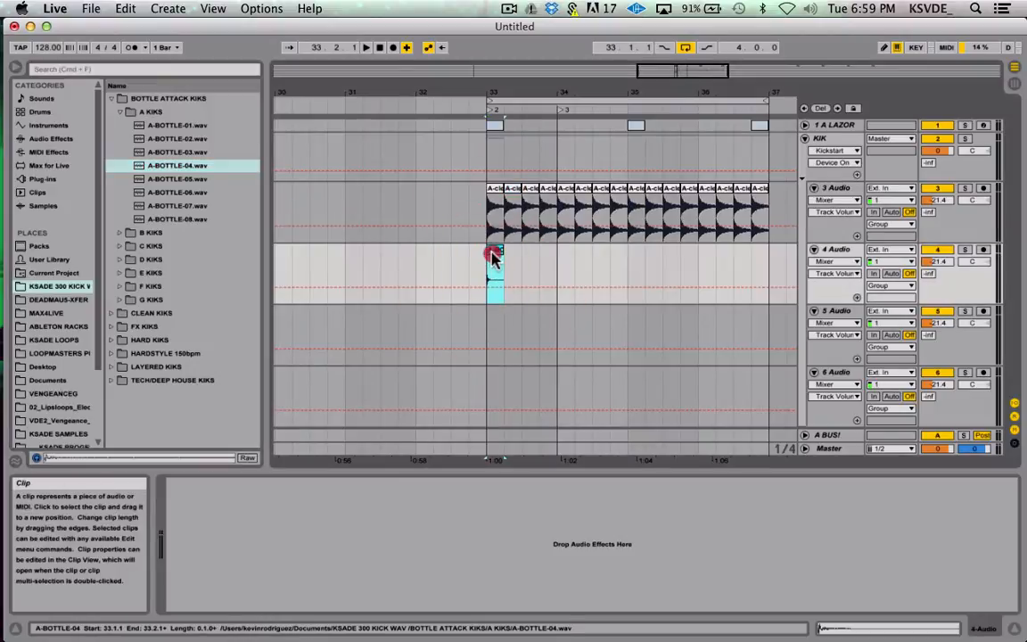
pyautogui.click(493, 260)
pyautogui.press('super+d')
pyautogui.press('super+d')
pyautogui.press('super+d')
pyautogui.press('super+d')
pyautogui.press('super+d')
pyautogui.press('super+d')
pyautogui.press('super+d')
pyautogui.press('super+d')
pyautogui.press('super+d')
pyautogui.press('super+d')
pyautogui.press('super+d')
pyautogui.press('super+d')
pyautogui.press('super+d')
pyautogui.press('super+d')
pyautogui.press('super+d')
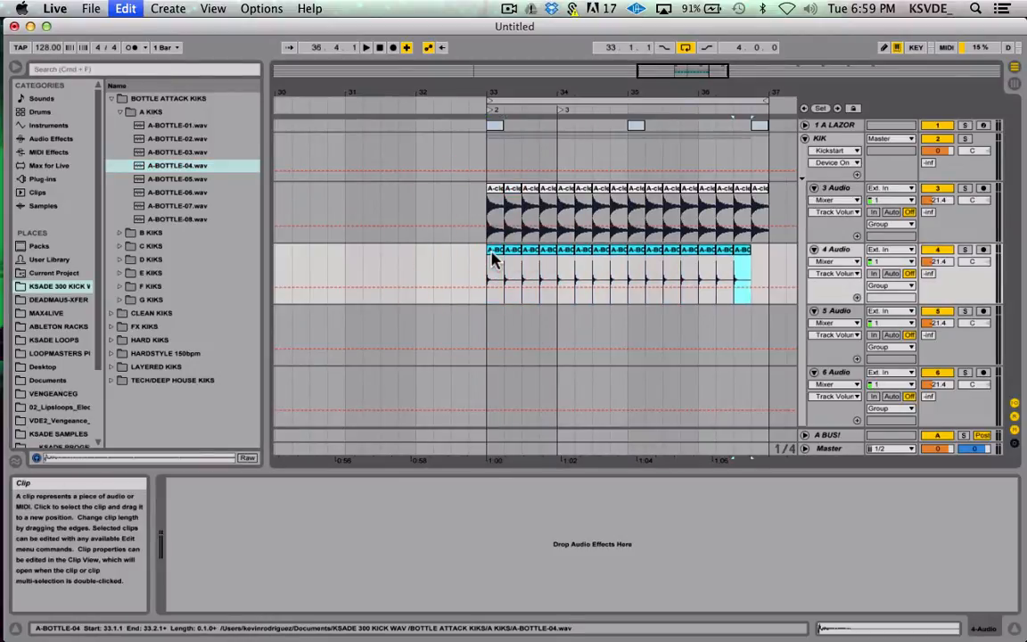
pyautogui.click(782, 259)
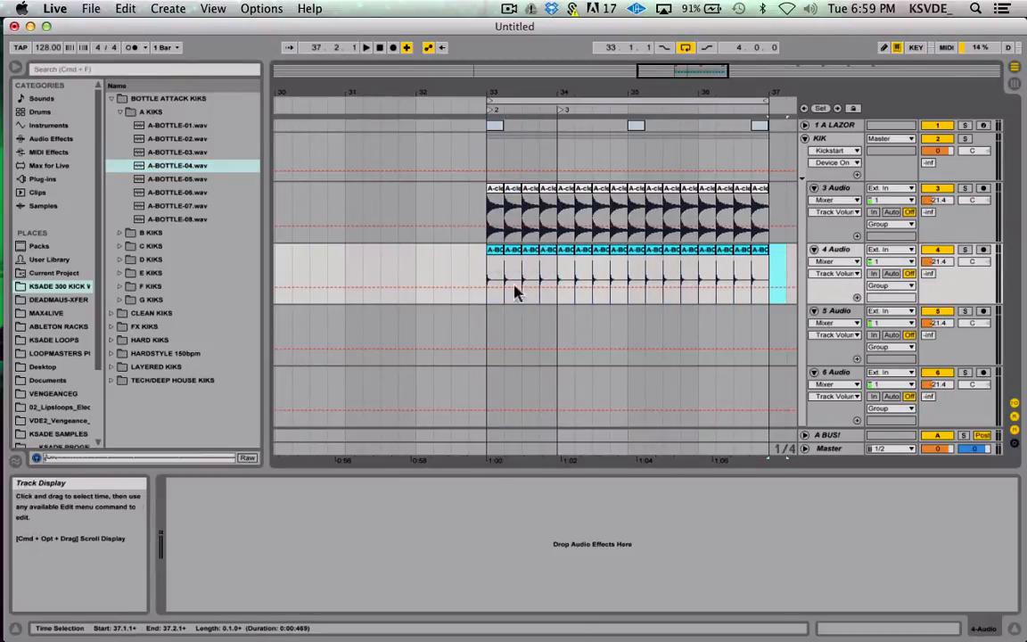
# Set the 3 Audio track volume to -15.7 dB and delete the A LAZOR clips between bars 33 and 37.
pyautogui.click(488, 264)
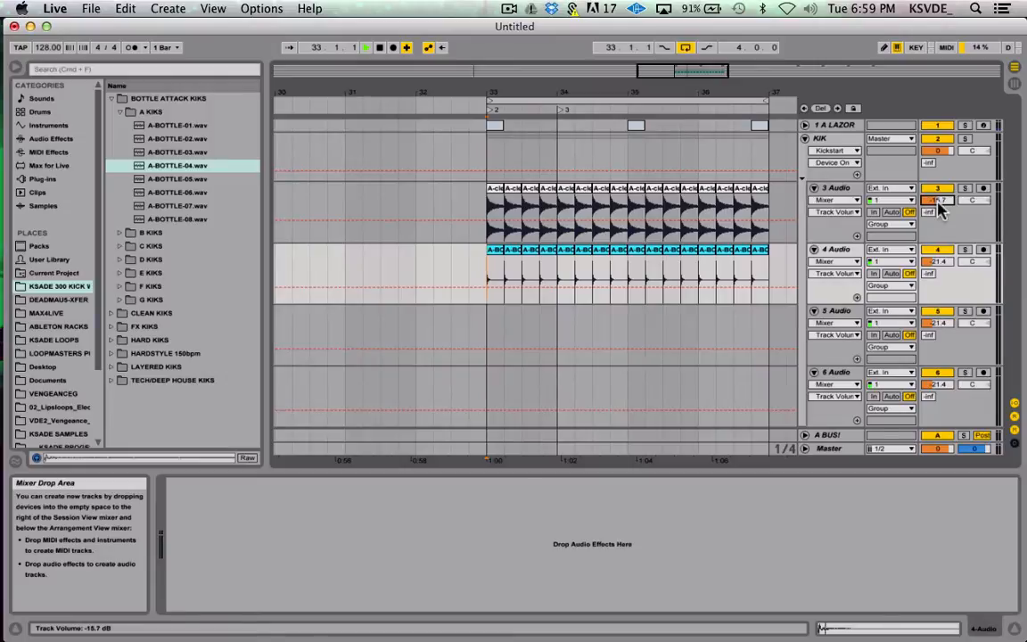
pyautogui.click(492, 125)
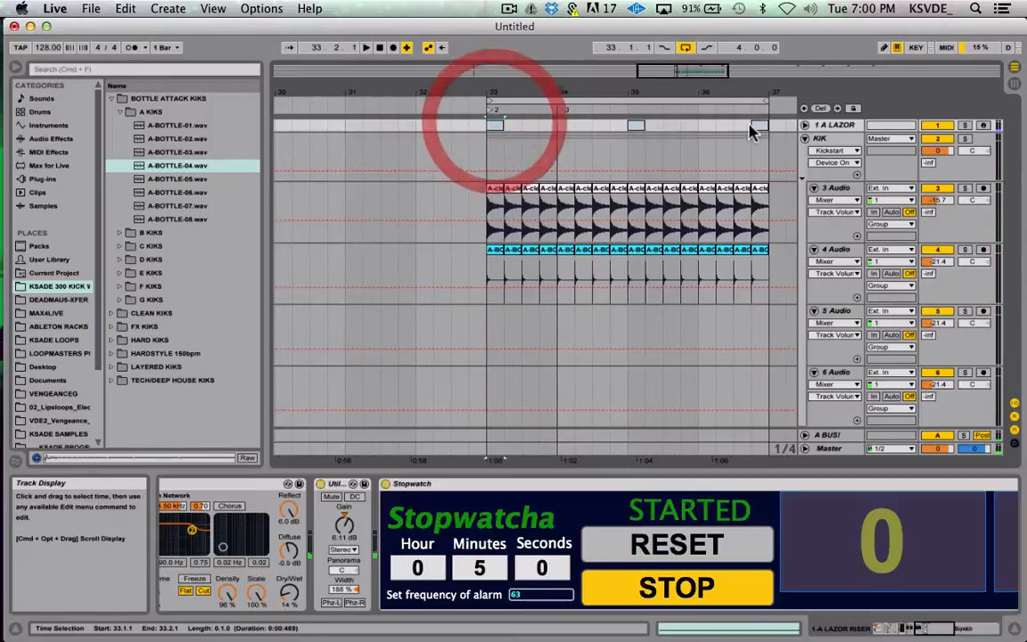
pyautogui.keyDown('shift'); pyautogui.click(758, 124); pyautogui.keyUp('shift')
# Play the layered kicks from bar 33 and lower the 4 Audio track volume to -25.0 dB.
pyautogui.click(482, 233)
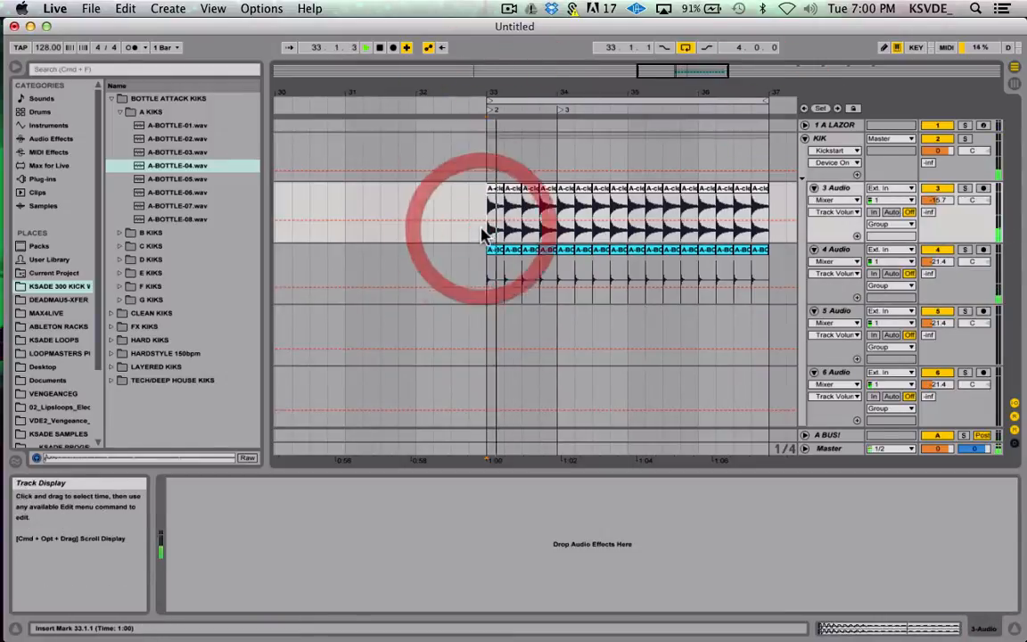
pyautogui.click(939, 253)
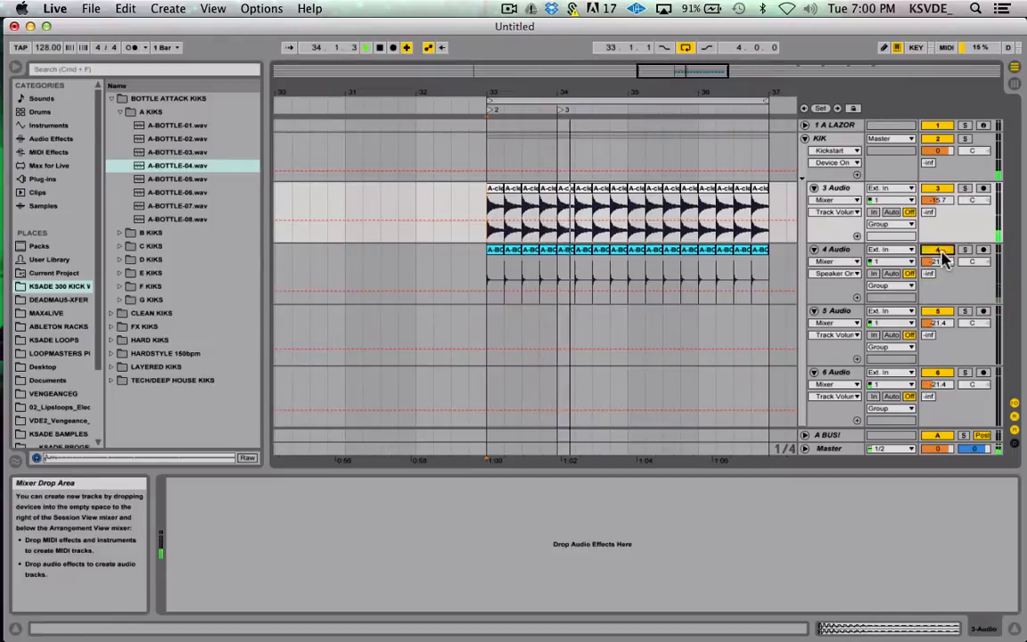
pyautogui.moveTo(938, 261); pyautogui.dragTo(938, 275)
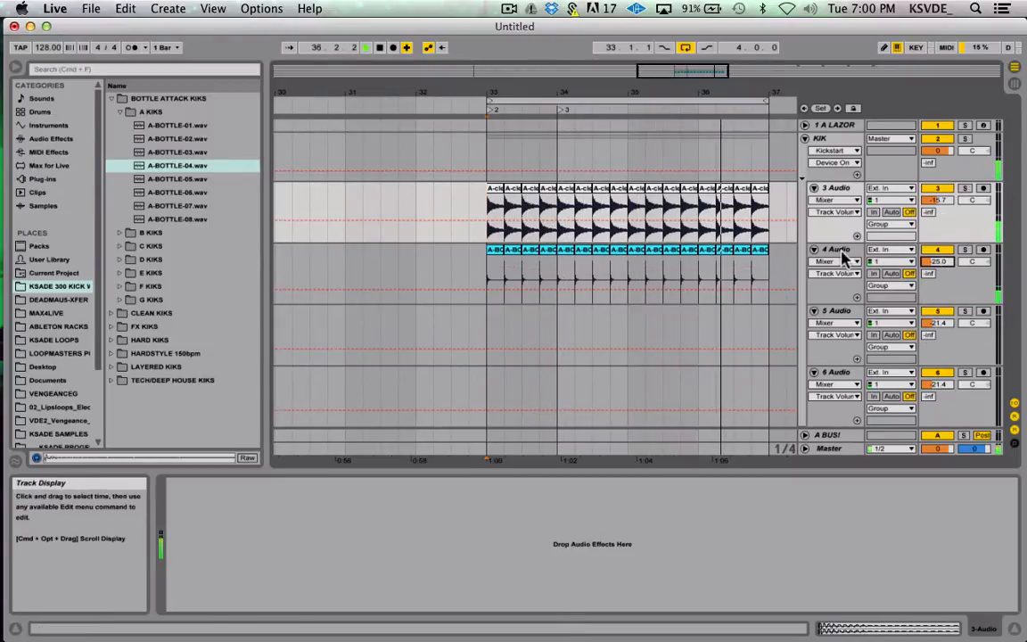
# Audition the hard kick samples A-HARD-01.wav to A-HARD-09.wav in the A KIKS folder of HARD KIKS.
pyautogui.click(123, 112)
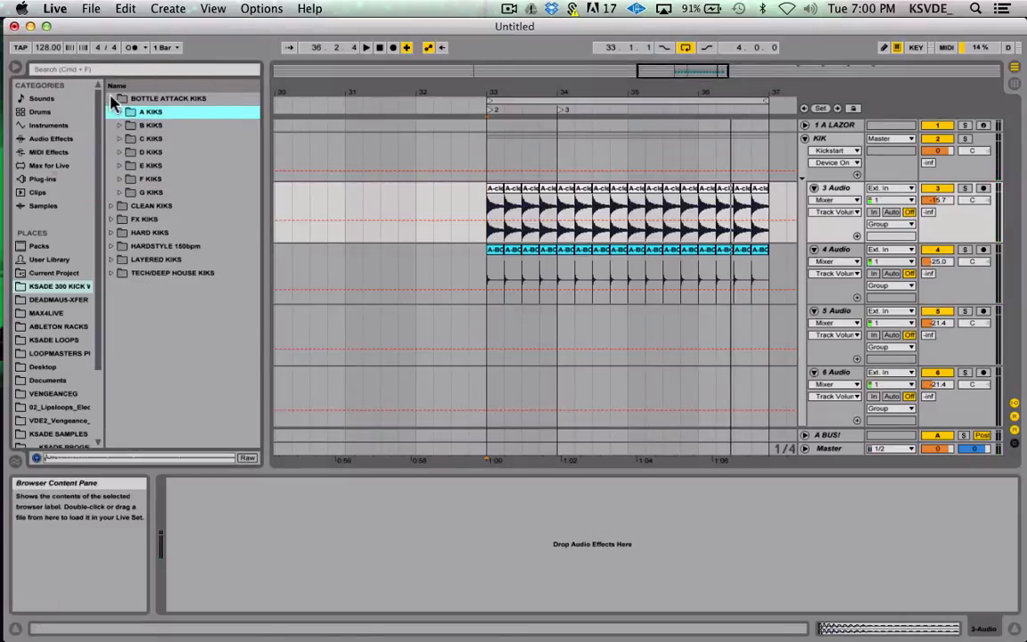
pyautogui.click(112, 99)
pyautogui.click(111, 141)
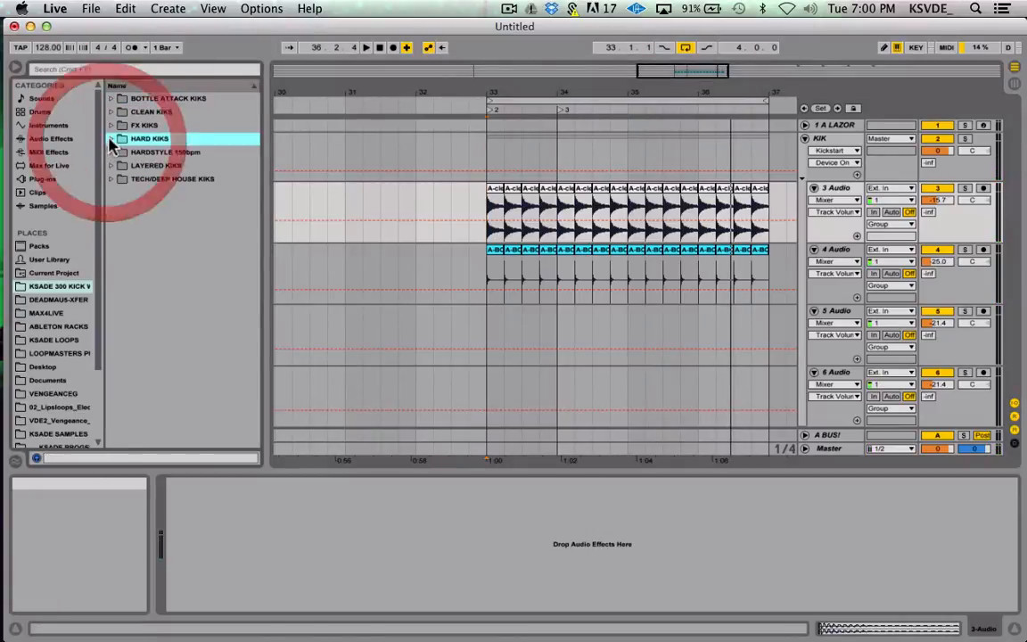
pyautogui.click(111, 141)
pyautogui.click(169, 170)
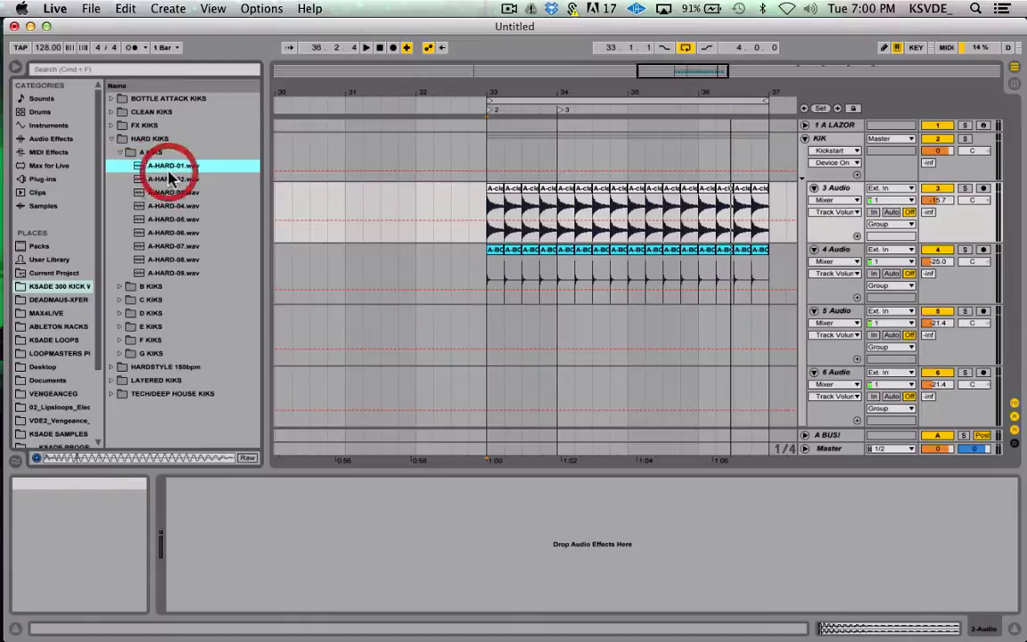
pyautogui.press('Down')
pyautogui.press('Down')
pyautogui.press('Down')
pyautogui.press('Down')
pyautogui.press('Down')
pyautogui.press('Down')
pyautogui.press('Down')
pyautogui.press('Down')
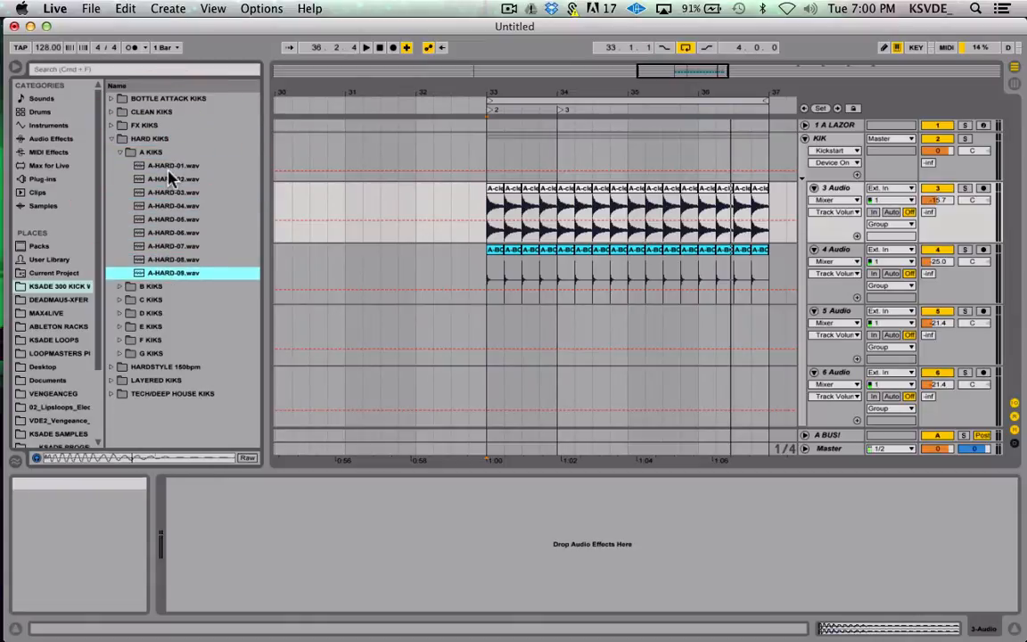
pyautogui.press('Up')
pyautogui.press('Up')
pyautogui.press('Up')
pyautogui.press('Up')
pyautogui.press('Up')
pyautogui.press('Up')
pyautogui.press('Up')
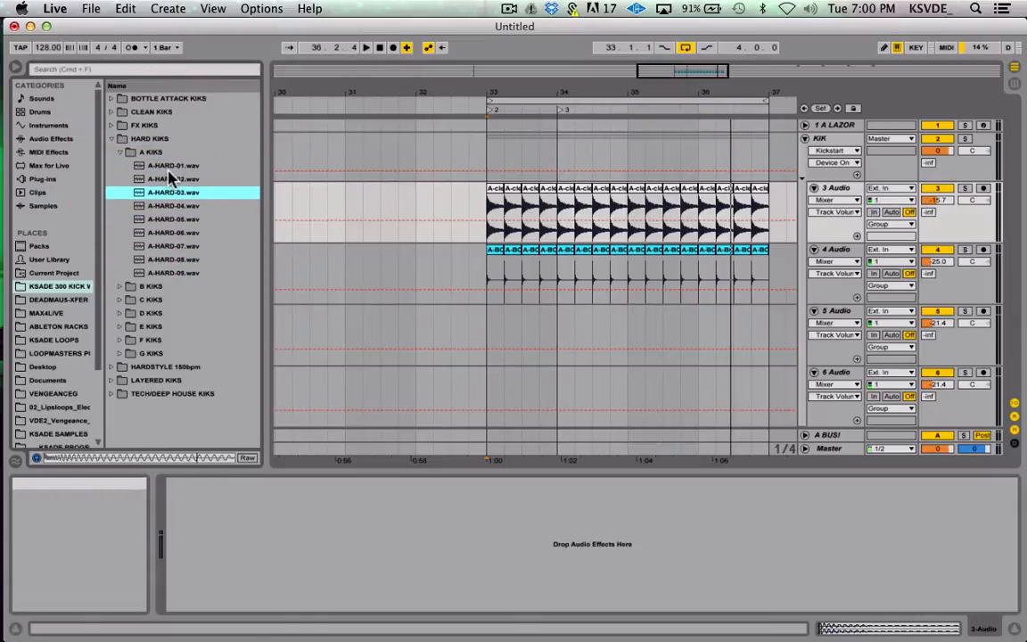
pyautogui.press('Down')
pyautogui.press('Down')
pyautogui.press('Down')
pyautogui.press('Down')
pyautogui.press('Down')
pyautogui.press('Down')
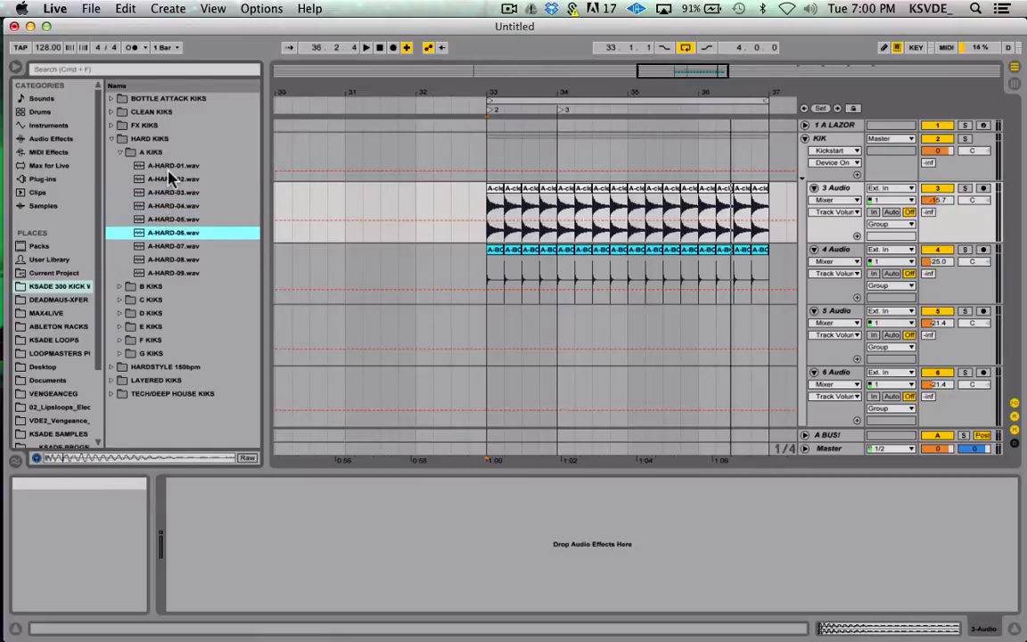
pyautogui.press('Up')
pyautogui.press('Up')
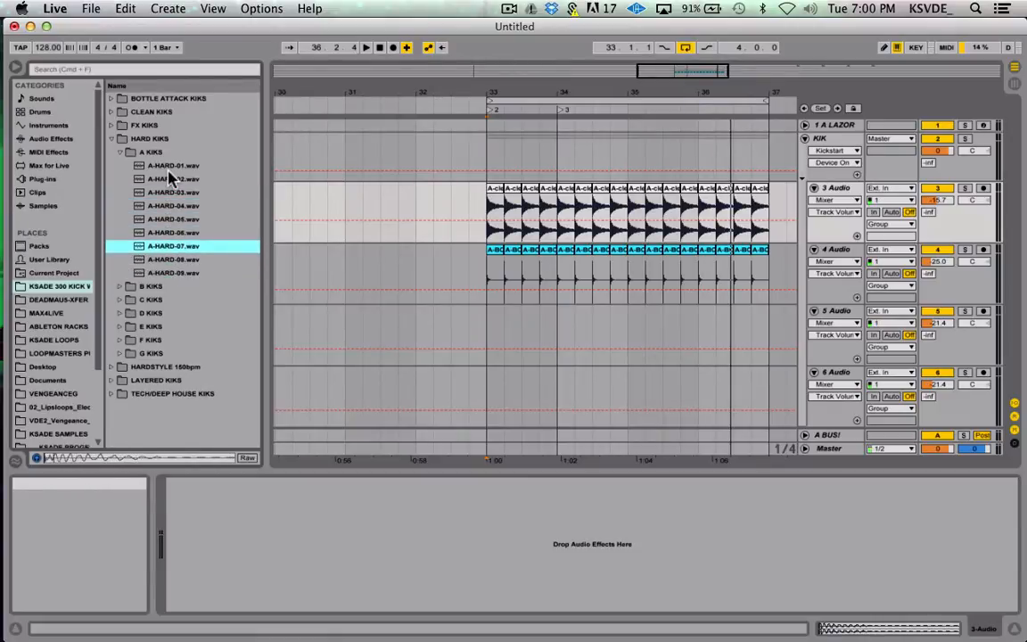
# Place A-HARD-06.wav on 5 Audio at bar 33 and duplicate it on every beat up to bar 37.
pyautogui.moveTo(234, 232); pyautogui.dragTo(490, 312)
pyautogui.press('super+d')
pyautogui.press('super+d')
pyautogui.press('super+d')
pyautogui.press('super+d')
pyautogui.press('super+d')
pyautogui.press('super+d')
pyautogui.press('super+d')
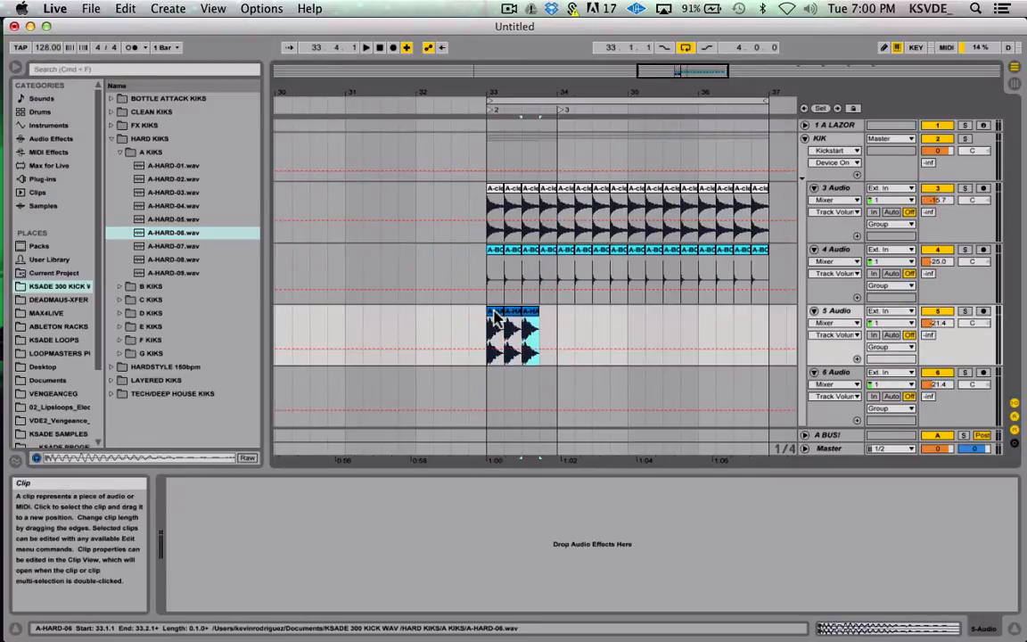
# Play the layered kicks from bar 33, loop the first beat, and set the 5 Audio track volume to -19.6 dB.
pyautogui.click(492, 319)
pyautogui.press('space')
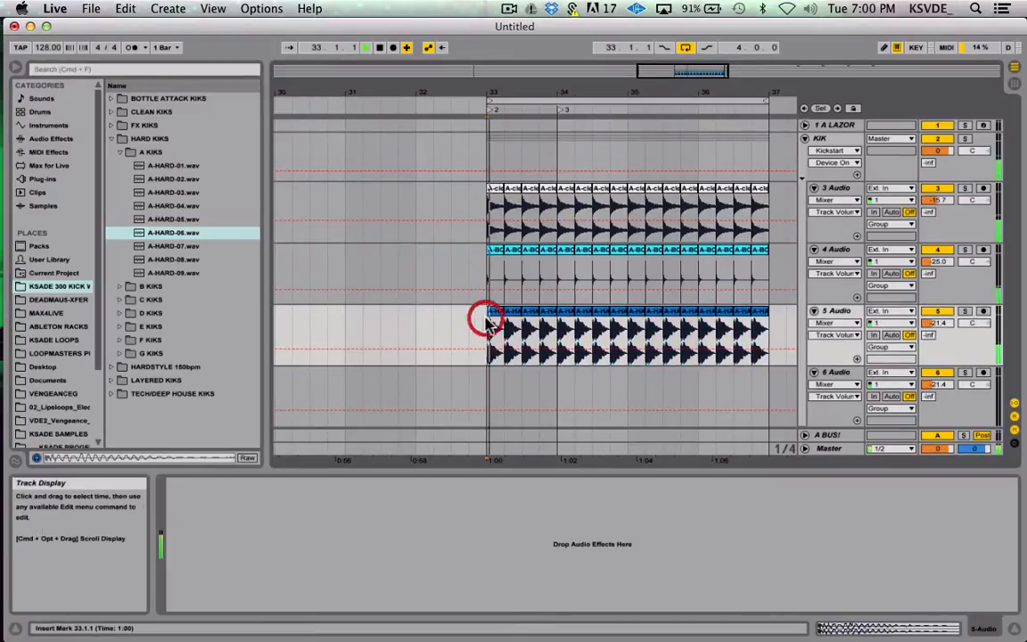
pyautogui.press('super+l')
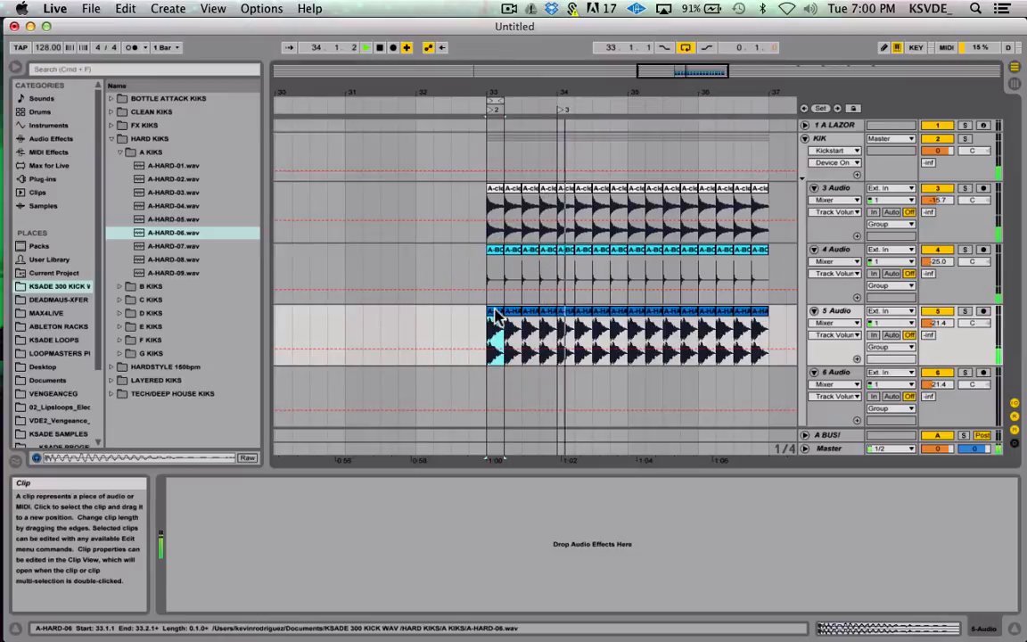
pyautogui.moveTo(942, 322)
pyautogui.mouseDown()
pyautogui.moveTo(942, 309)
pyautogui.moveTo(935, 325)
pyautogui.mouseUp()
# Replace the first A-HARD-06 clip on 5 Audio at bar 33 with A-HARD-07.wav.
pyautogui.moveTo(489, 337); pyautogui.dragTo(504, 337)
pyautogui.press('Delete')
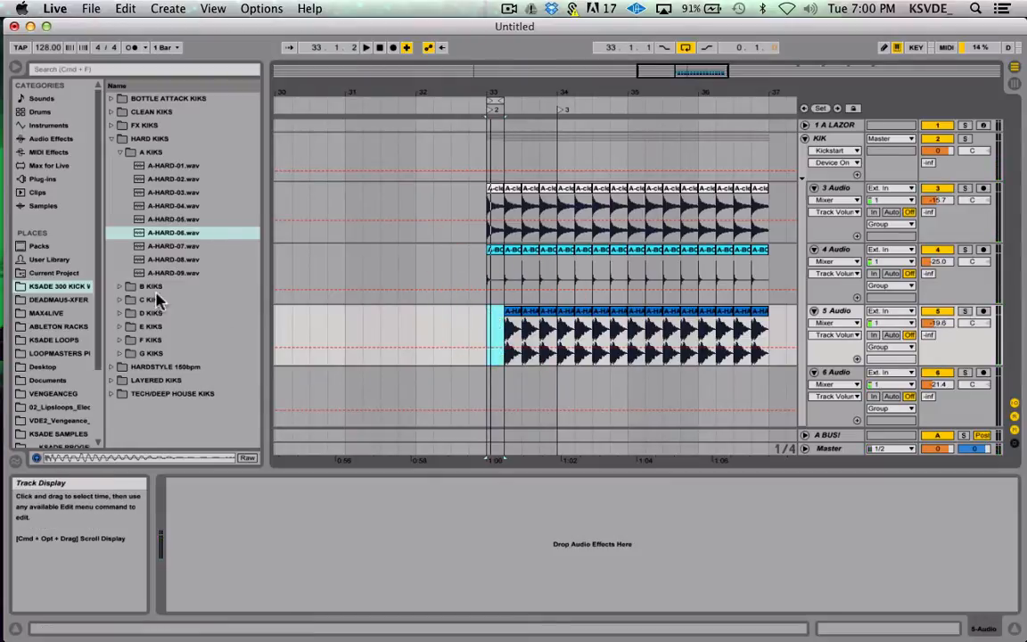
pyautogui.click(172, 273)
pyautogui.press('Up')
pyautogui.press('Up')
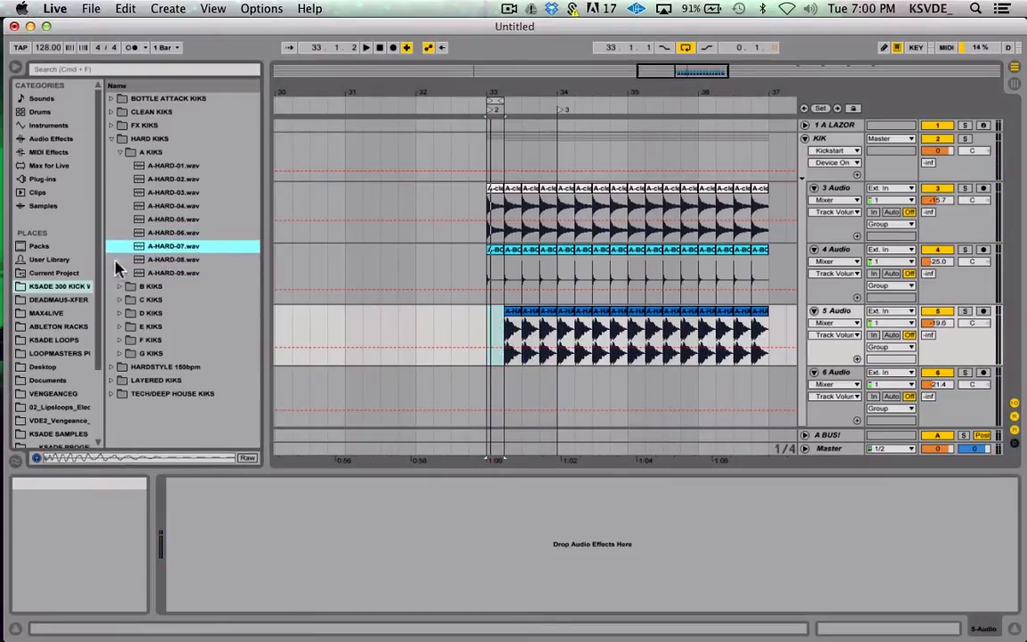
pyautogui.moveTo(484, 321); pyautogui.dragTo(483, 322)
# Compare the A-HARD-07 clip on the first beat of bar 33 with the A-HARD-06 clip beside it in looped playback.
pyautogui.press('space')
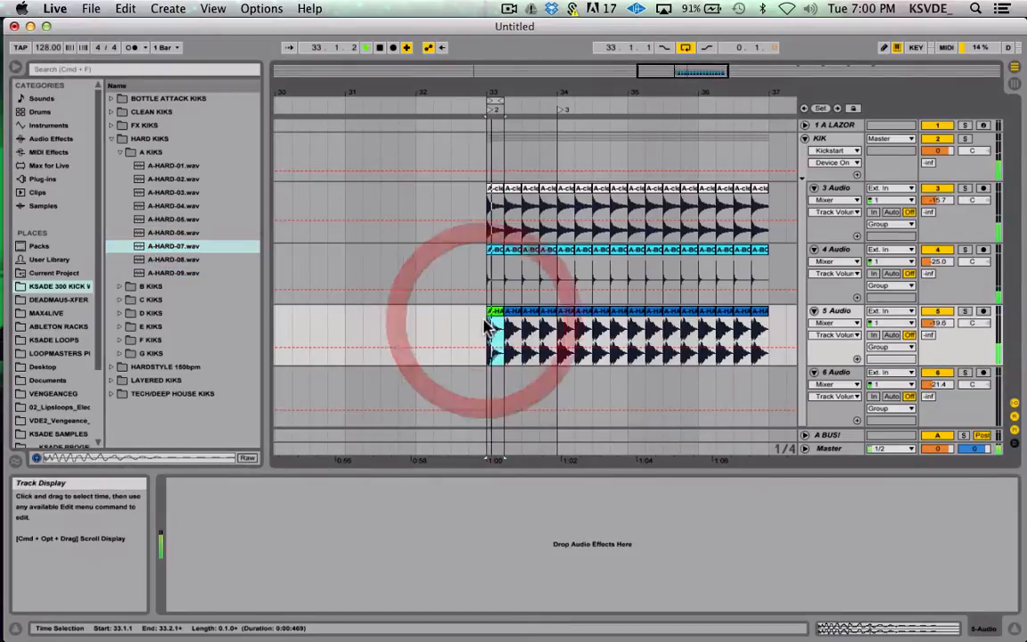
pyautogui.click(510, 312)
pyautogui.press('super+l')
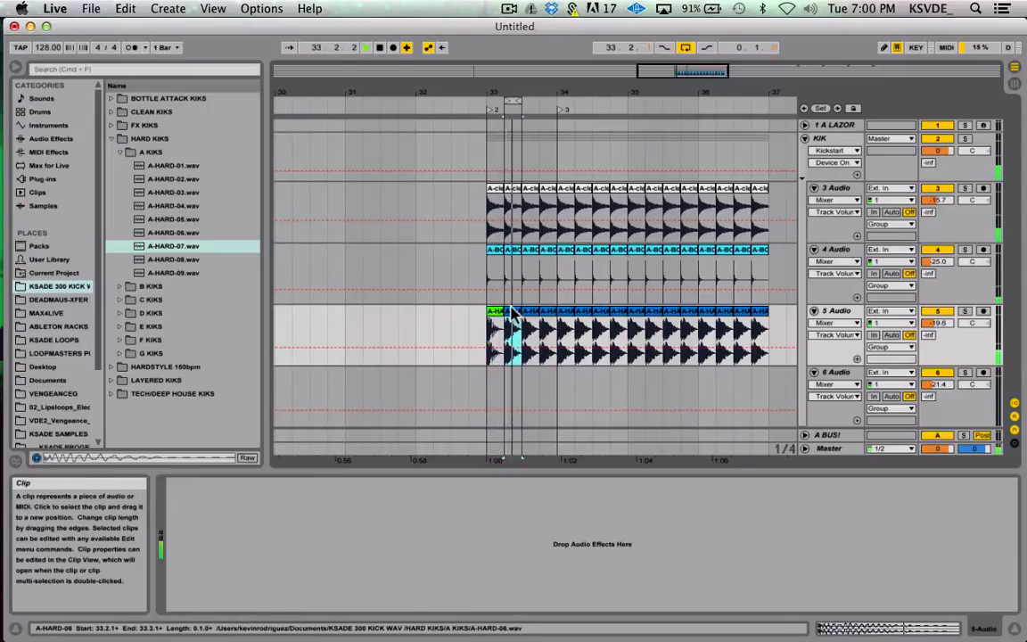
pyautogui.click(496, 312)
pyautogui.press('super+l')
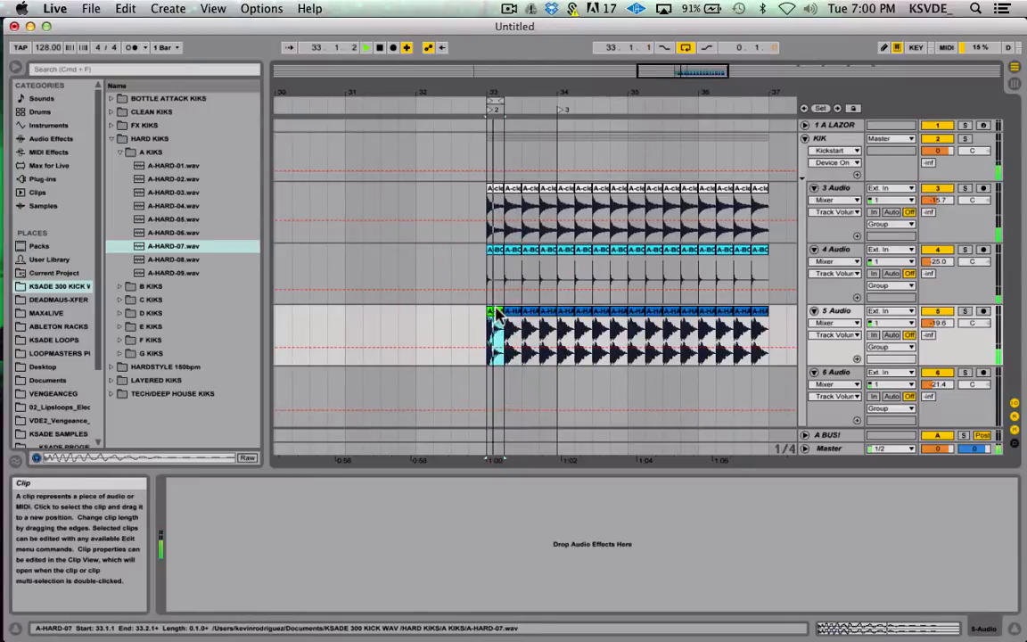
pyautogui.press('space')
pyautogui.click(512, 312)
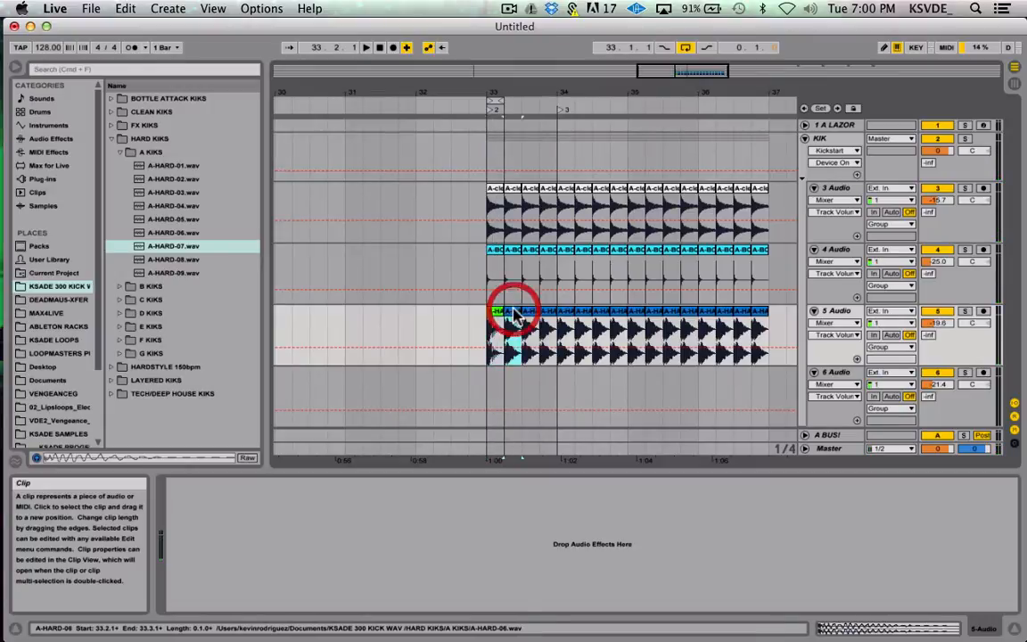
pyautogui.press('super+l')
pyautogui.press('space')
pyautogui.click(496, 312)
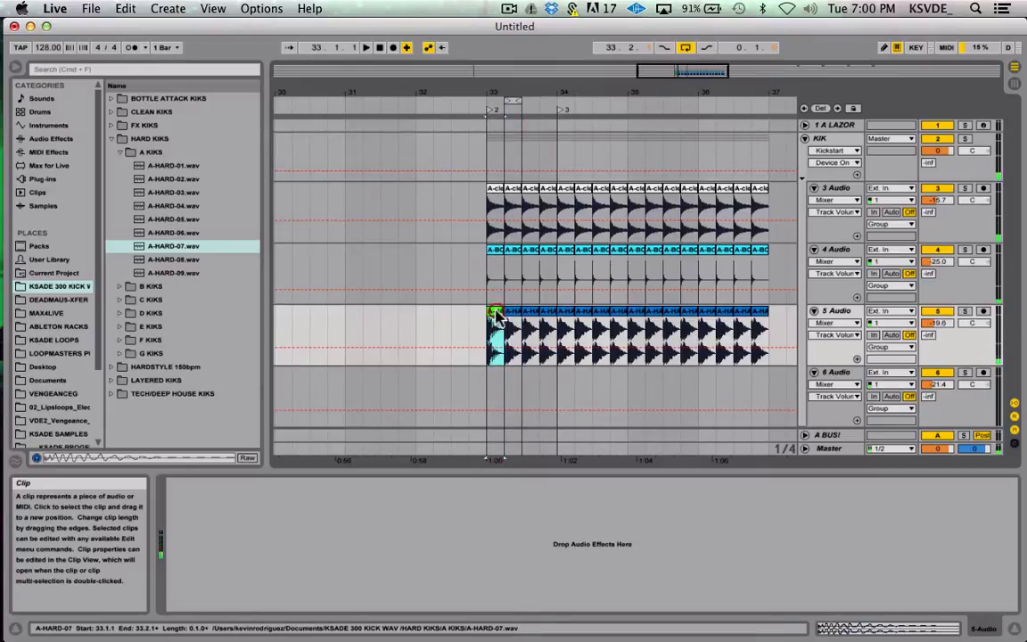
pyautogui.press('super+l')
pyautogui.press('space')
pyautogui.press('space')
pyautogui.press('space')
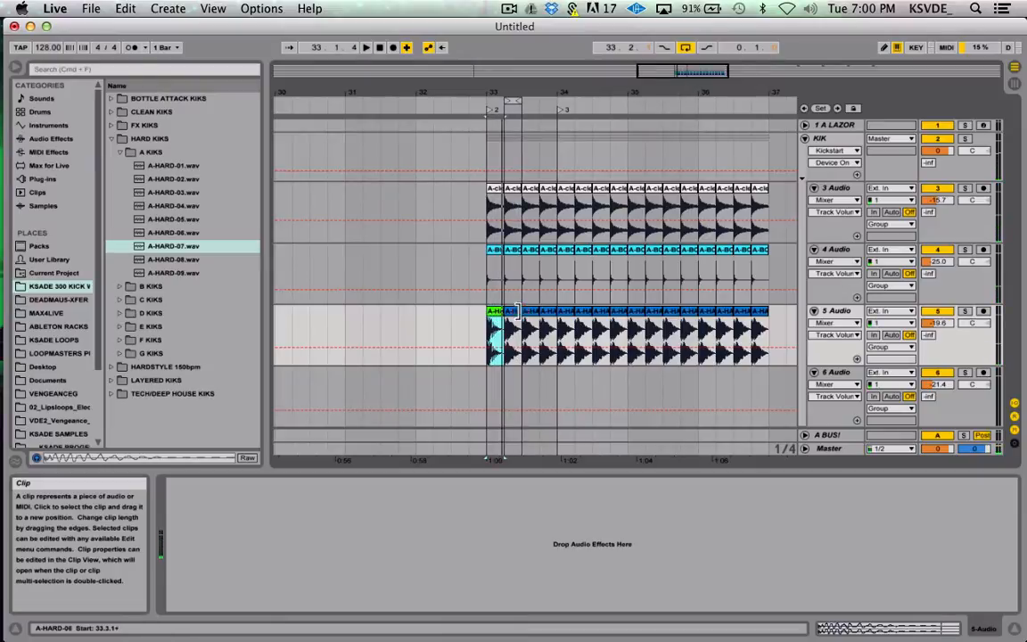
# Delete the remaining A-HARD-06 clips on 5 Audio from the second beat of bar 33 to bar 37.
pyautogui.click(517, 311)
pyautogui.keyDown('shift'); pyautogui.click(764, 311); pyautogui.keyUp('shift')
pyautogui.press('Delete')
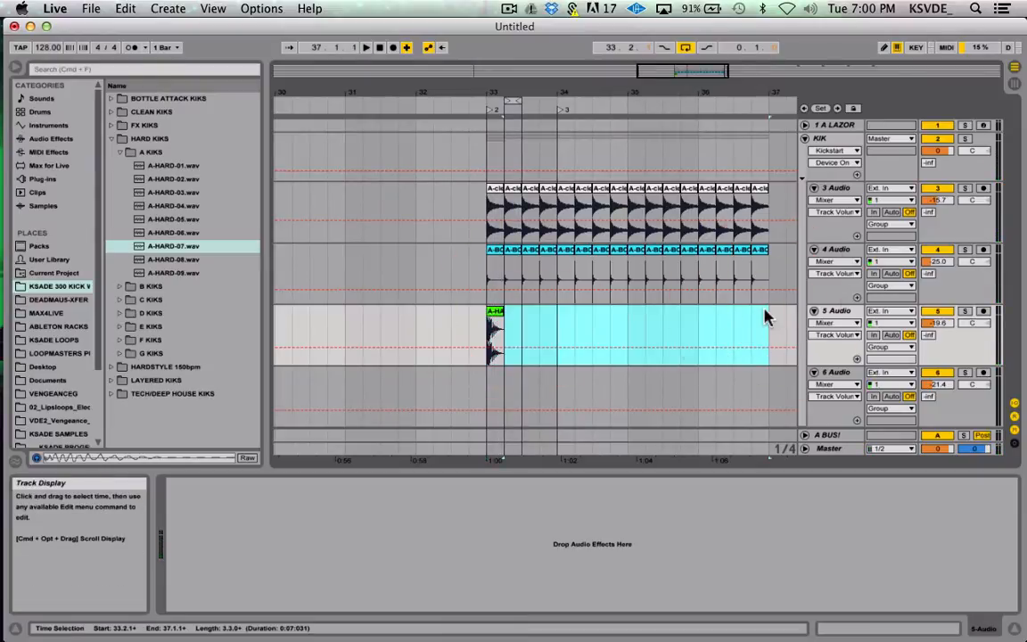
# Duplicate the A-HARD-07 clip on every beat up to bar 37 and play bars 33 to 37 as a loop.
pyautogui.click(493, 315)
pyautogui.press('super+d')
pyautogui.press('super+d')
pyautogui.press('super+d')
pyautogui.press('super+d')
pyautogui.press('super+d')
pyautogui.press('super+d')
pyautogui.press('super+d')
pyautogui.press('super+d')
pyautogui.press('super+d')
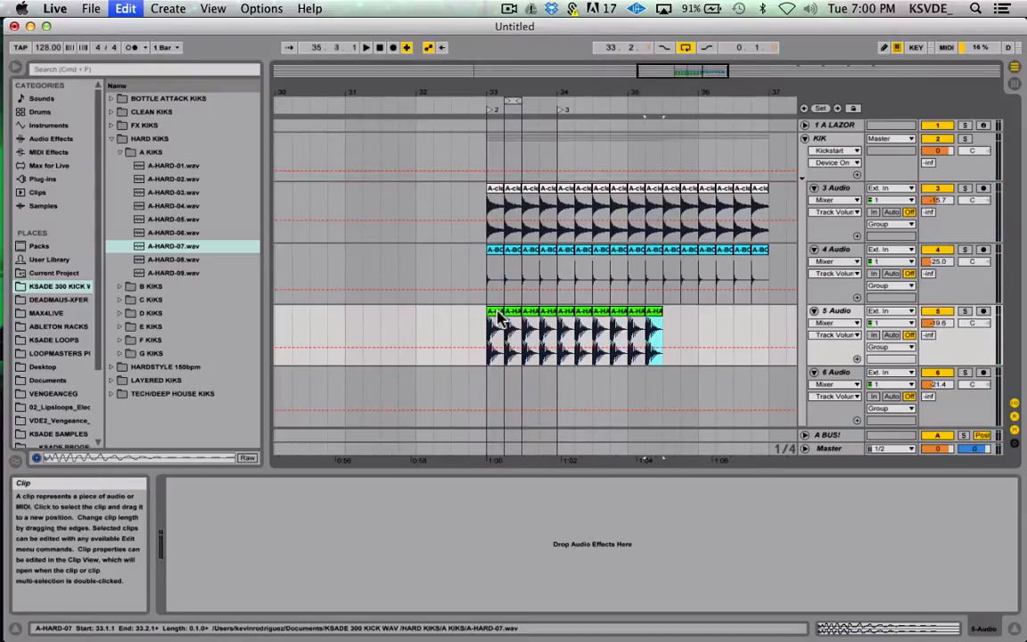
pyautogui.press('super+d')
pyautogui.press('super+d')
pyautogui.press('super+d')
pyautogui.press('super+d')
pyautogui.press('super+d')
pyautogui.press('super+d')
pyautogui.moveTo(470, 328); pyautogui.dragTo(772, 328)
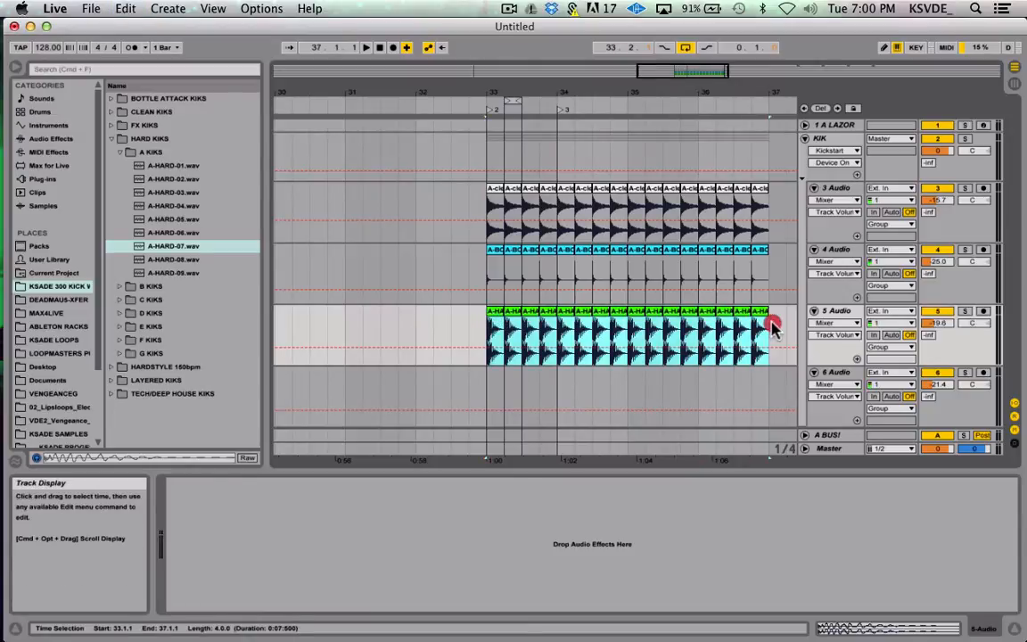
pyautogui.press('space')
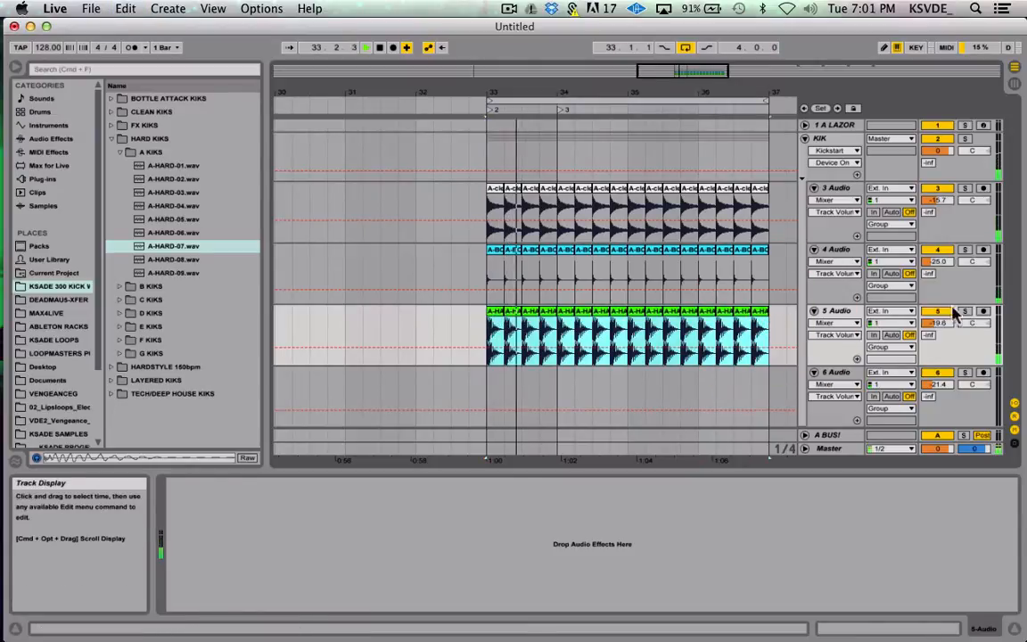
# Place the WHITE NOIZE (UNPROCESSED) sample from the DEEP TECH HOUSE folder's NOIZE collection on 6 Audio at bar 33.
pyautogui.click(836, 372)
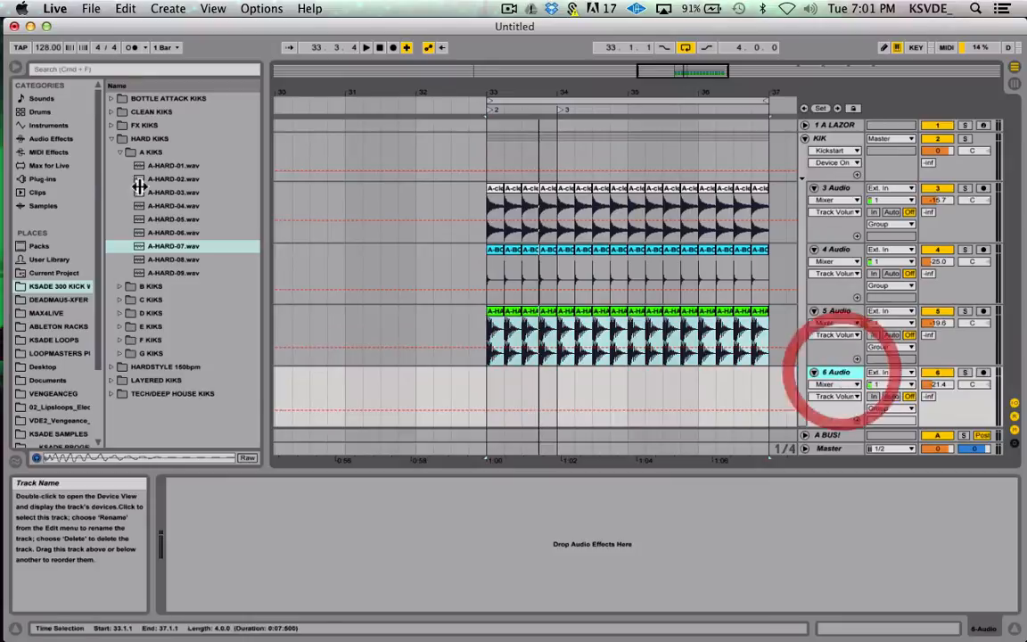
pyautogui.click(42, 178)
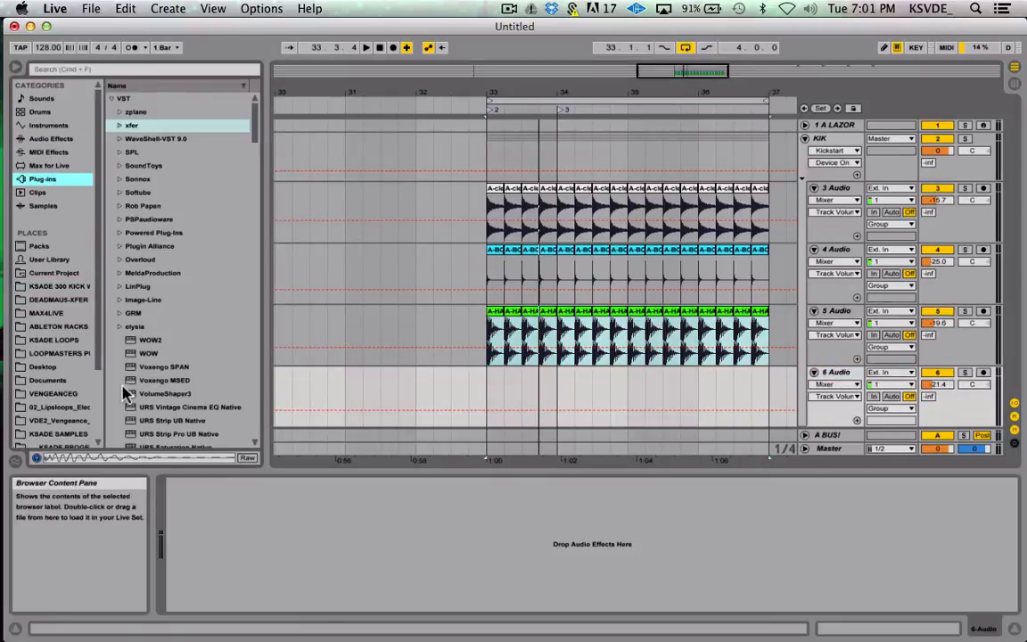
pyautogui.scroll(-10, 126, 393)
pyautogui.scroll(10, 126, 394)
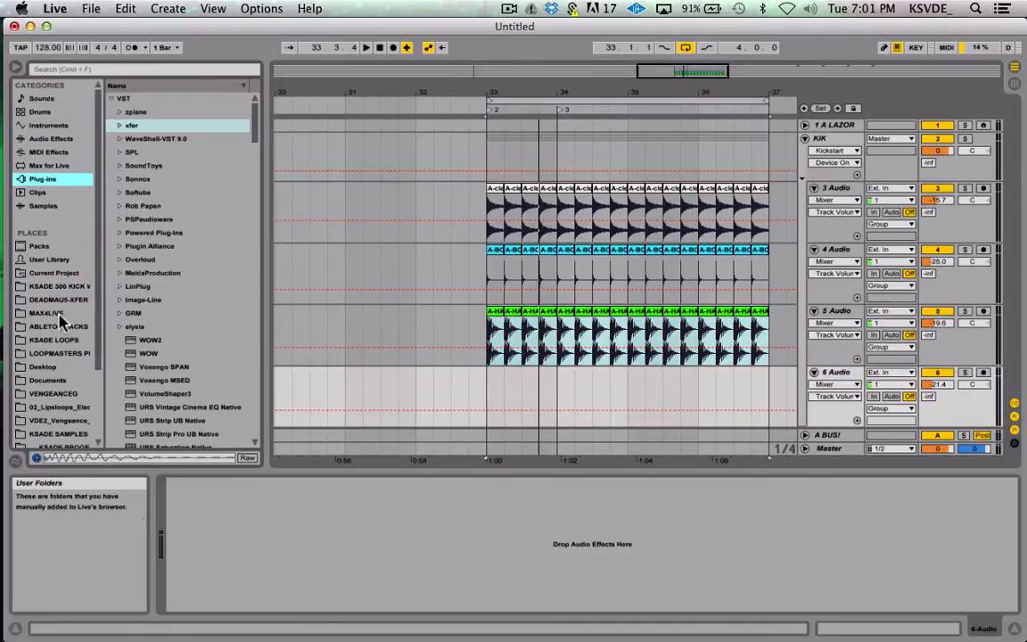
pyautogui.scroll(-5, 78, 388)
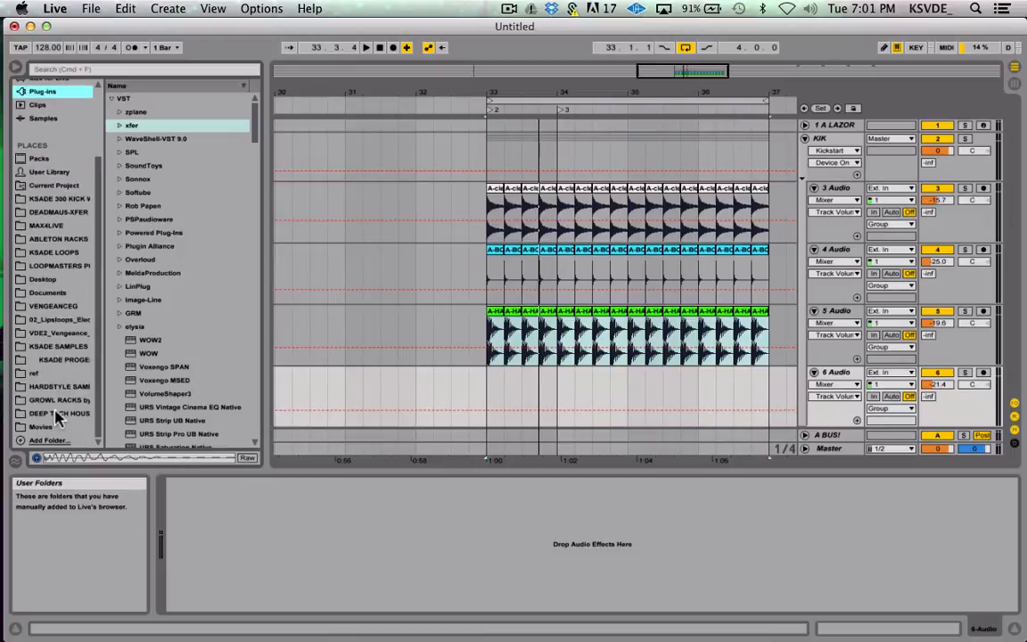
pyautogui.click(58, 414)
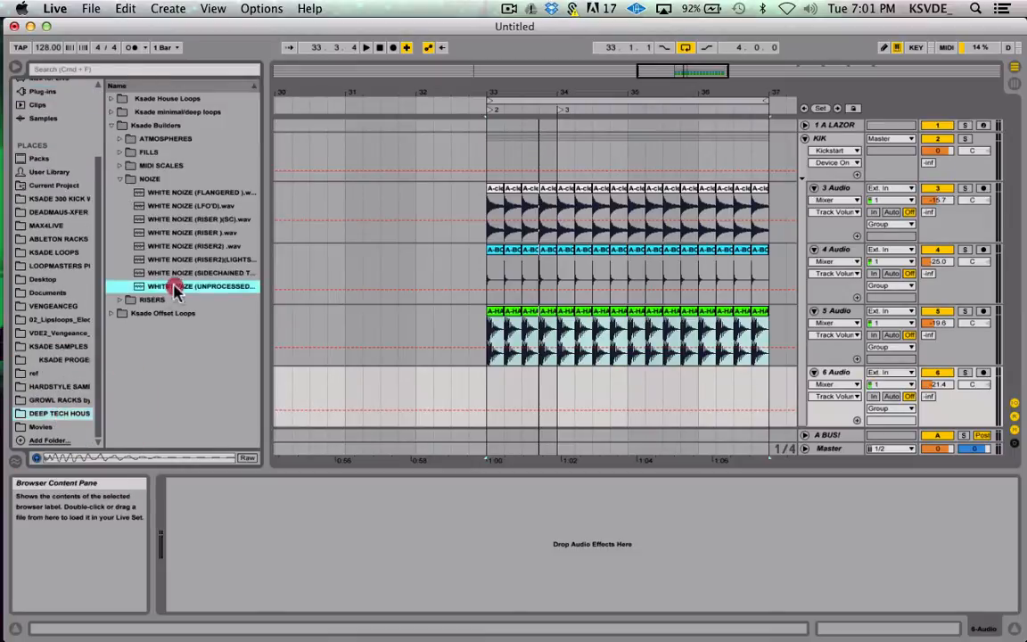
pyautogui.moveTo(174, 285); pyautogui.dragTo(499, 392)
# Copy the Kickstart effect from the KIK group to the 6 Audio track.
pyautogui.click(843, 381)
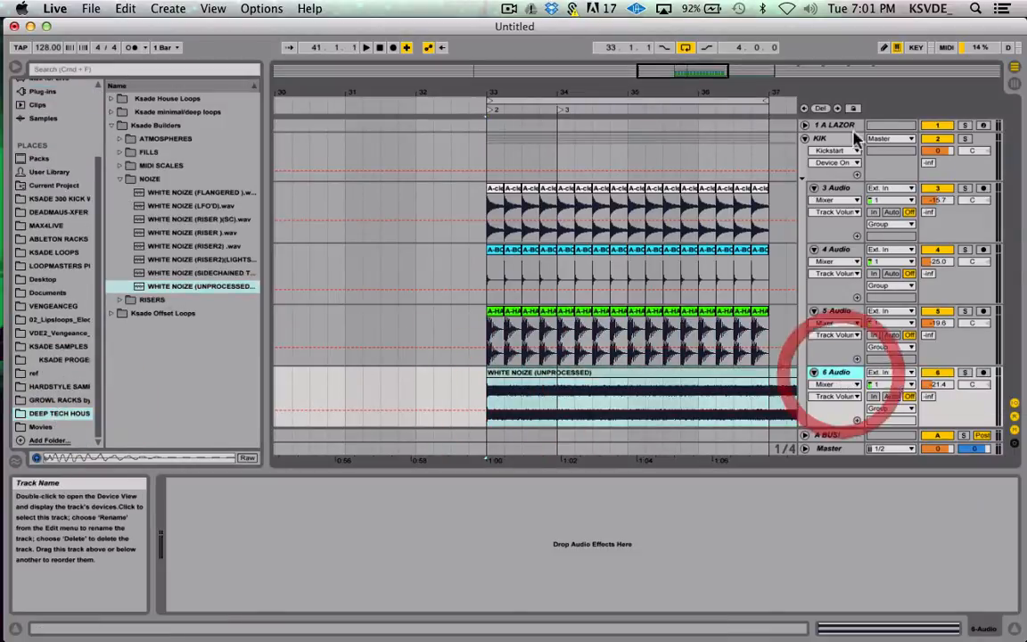
pyautogui.click(834, 138)
pyautogui.click(443, 485)
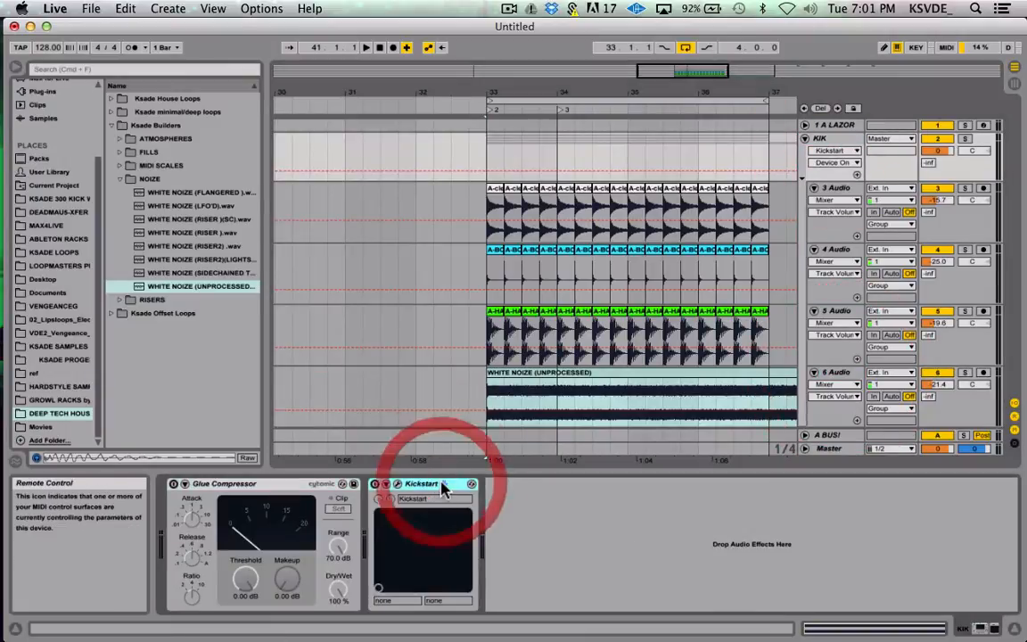
pyautogui.click(835, 373)
pyautogui.click(158, 616)
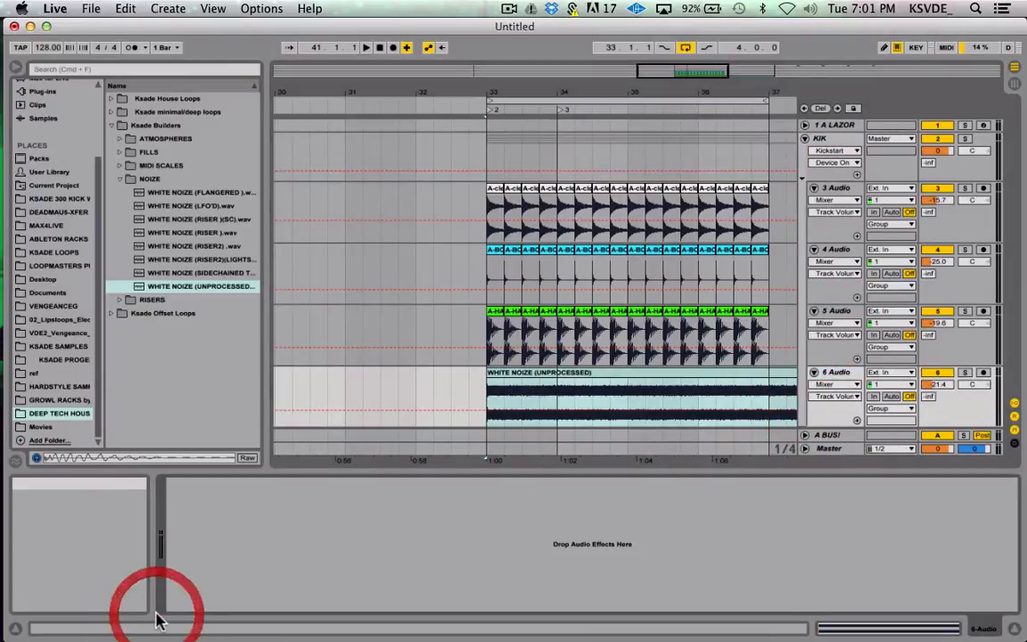
pyautogui.click(240, 552)
pyautogui.press('super+v')
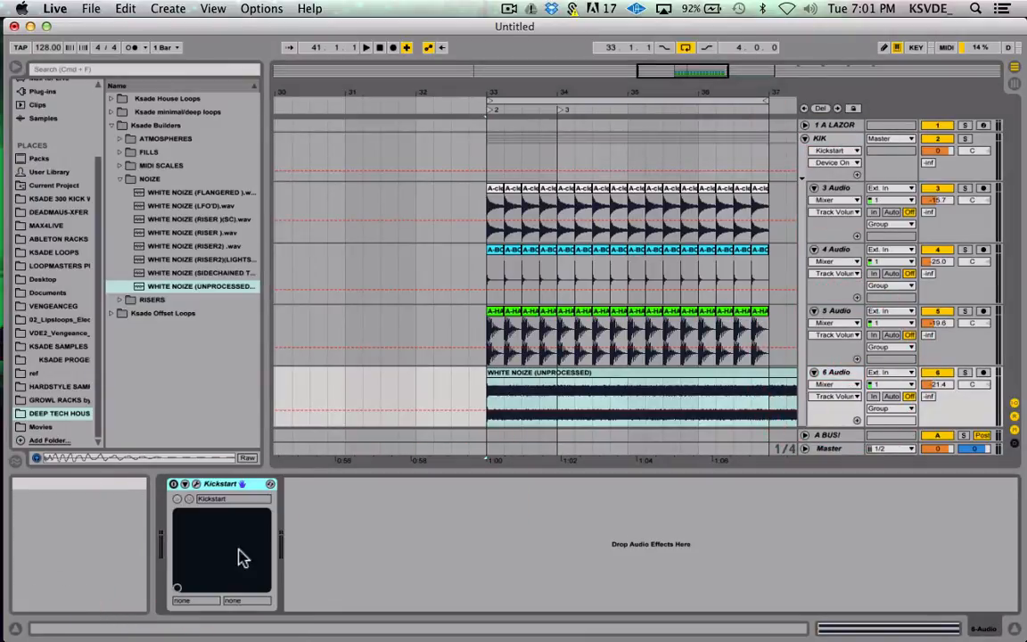
# Apply the smoothly falling volume curve at the 1/4 rate in 6 Audio's Kickstart and close its window.
pyautogui.click(195, 483)
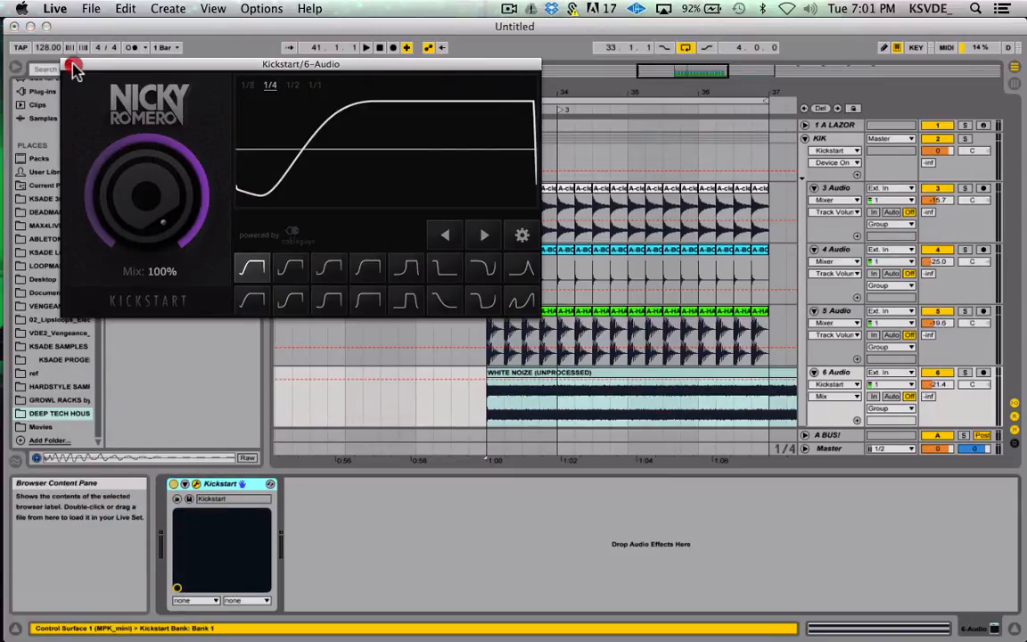
pyautogui.click(443, 300)
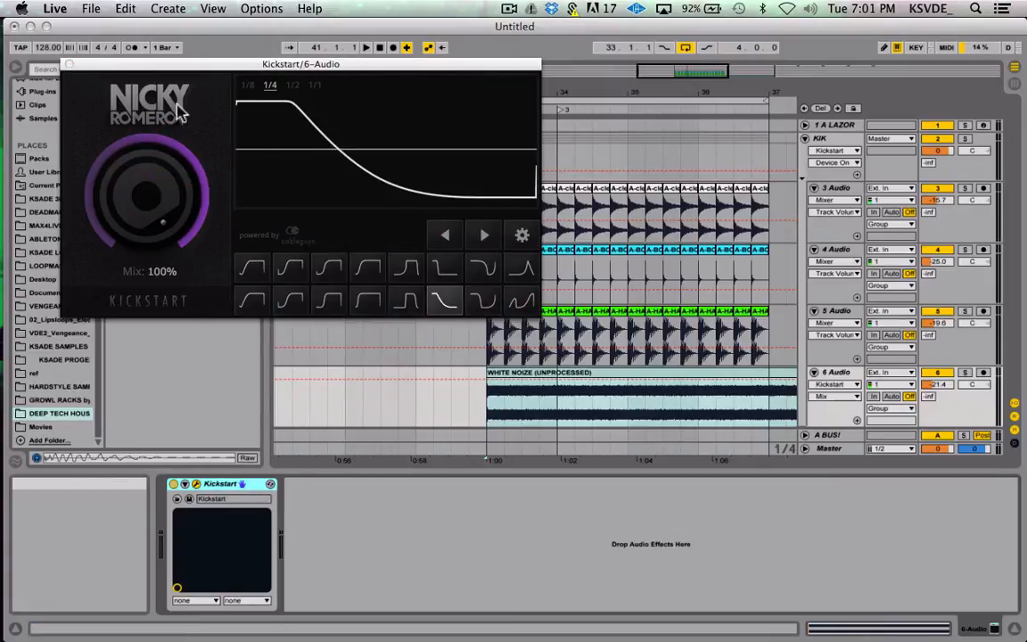
pyautogui.click(70, 66)
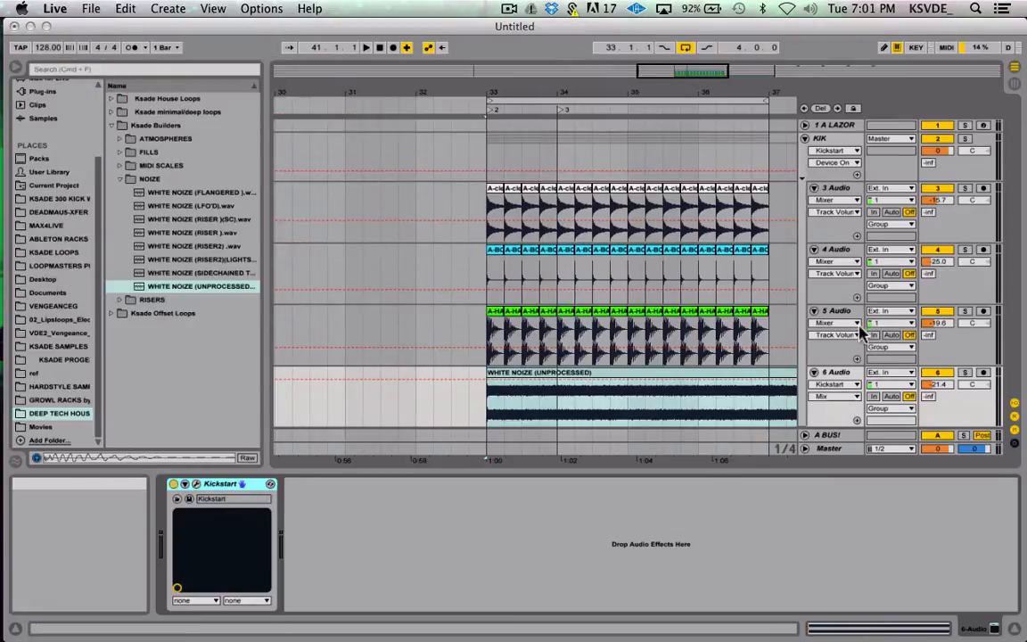
# Freeze the 6 Audio track and flatten it so the Kickstart shaping is rendered into the white noise clip.
pyautogui.rightClick(834, 374)
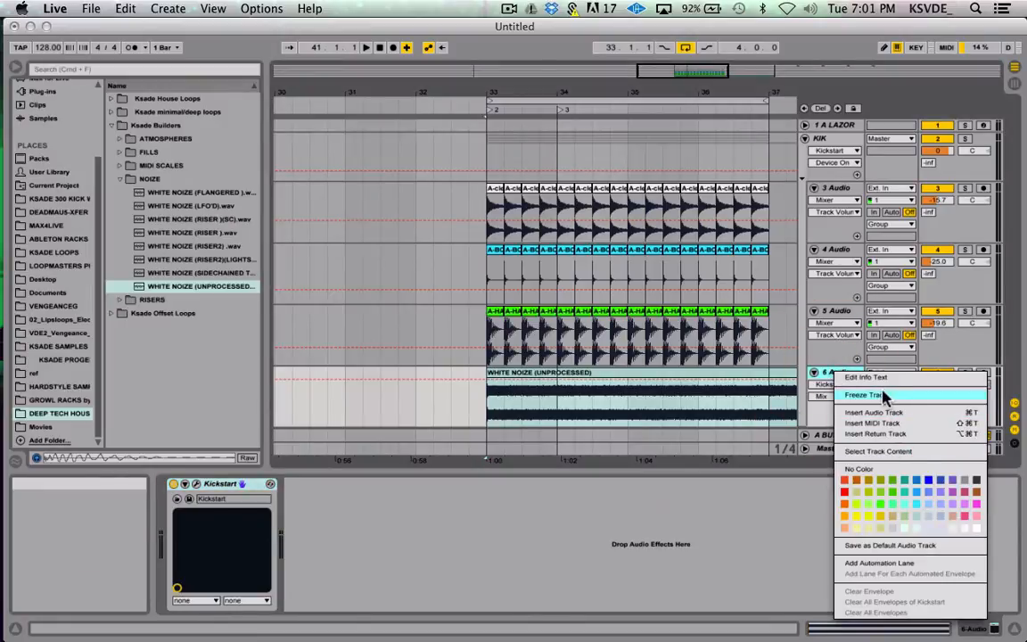
pyautogui.click(882, 395)
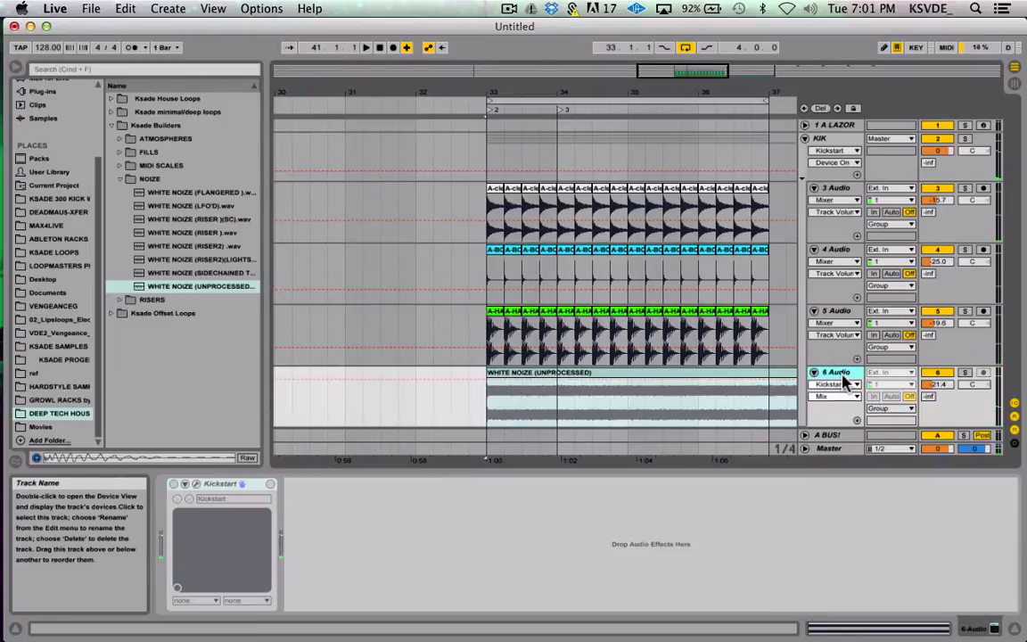
pyautogui.rightClick(843, 380)
pyautogui.click(896, 150)
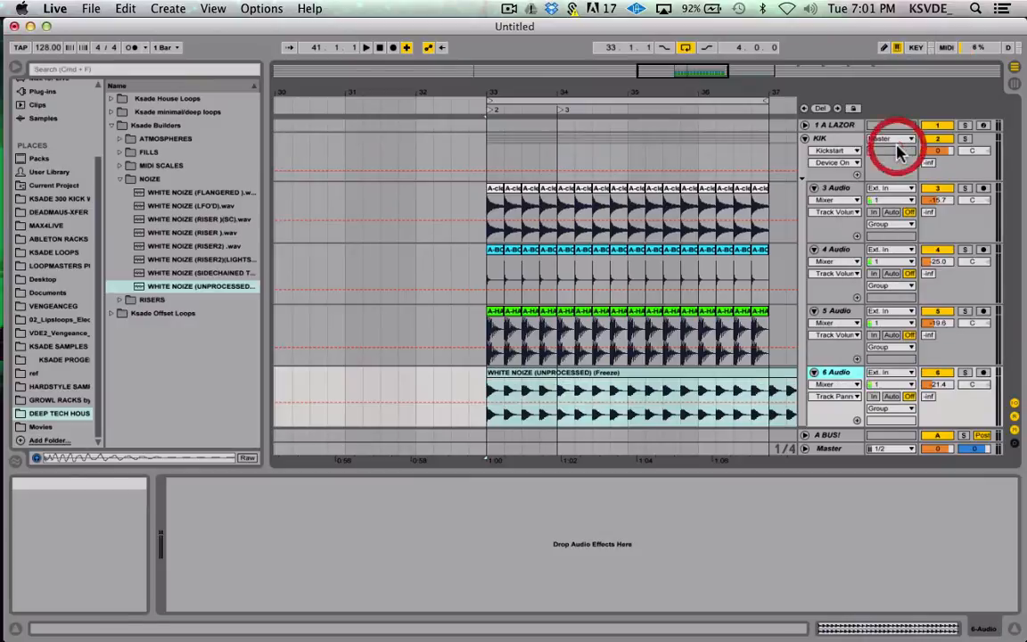
pyautogui.hscroll(5, 470, 352)
pyautogui.hscroll(-4, 470, 352)
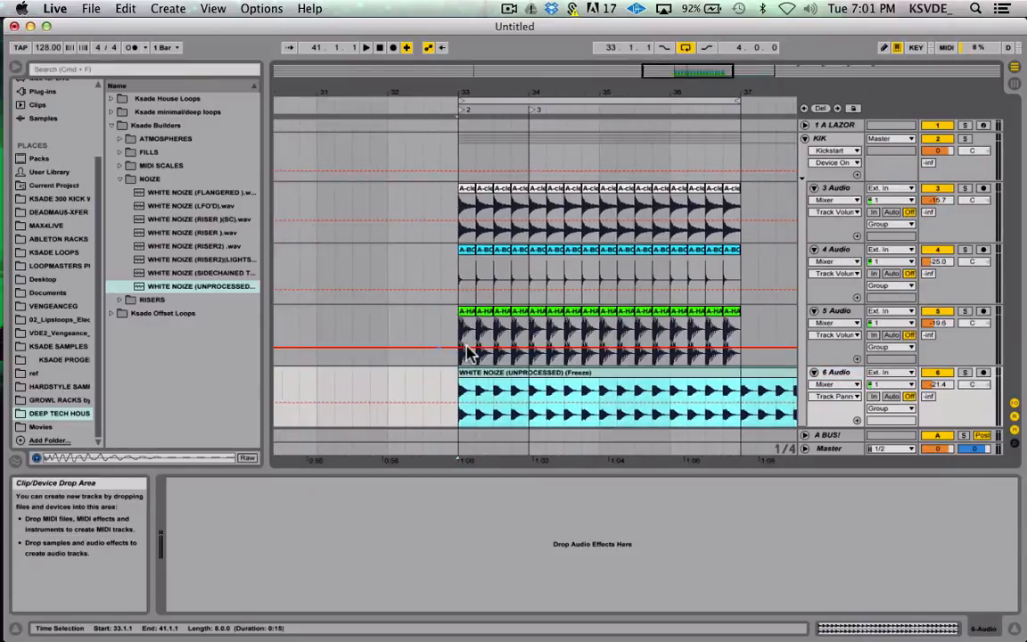
# Lower the 6 Audio track volume to -53.6 dB while playing the loop from bar 33.
pyautogui.click(461, 386)
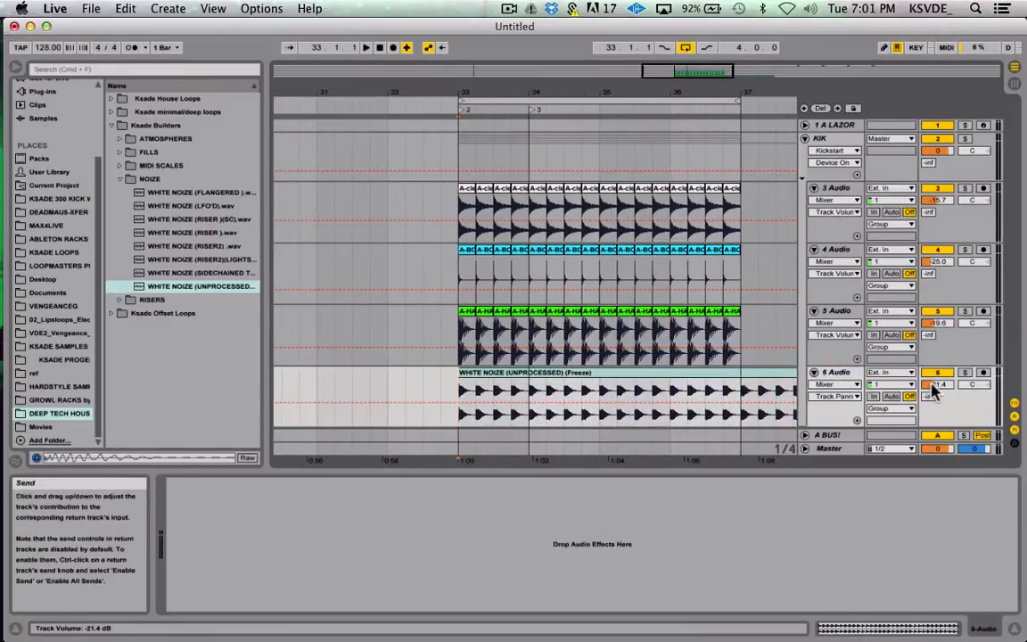
pyautogui.moveTo(934, 386); pyautogui.dragTo(934, 392)
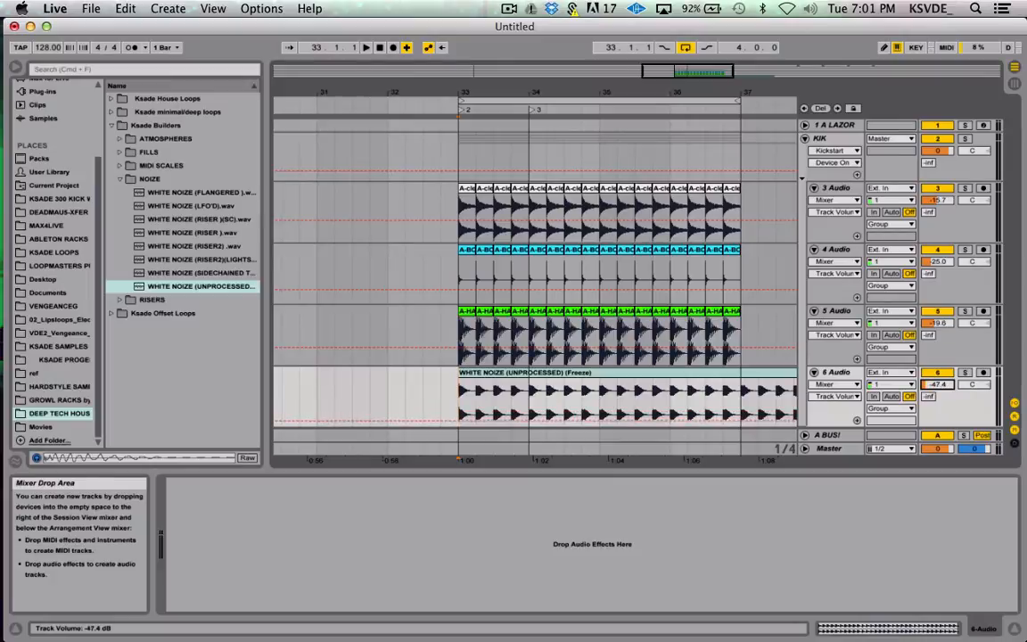
pyautogui.press('space')
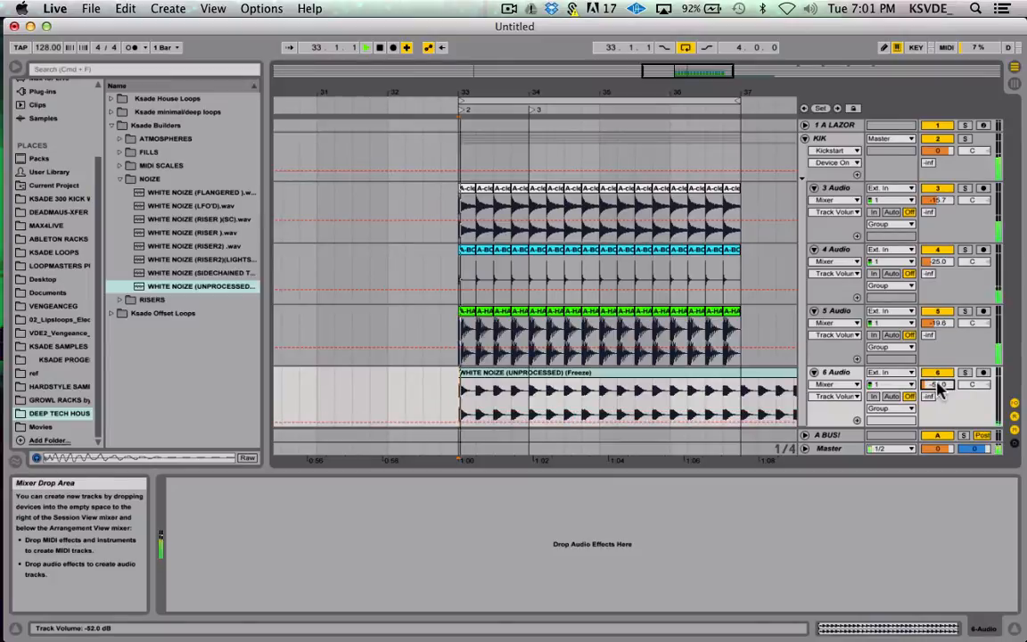
pyautogui.click(942, 379)
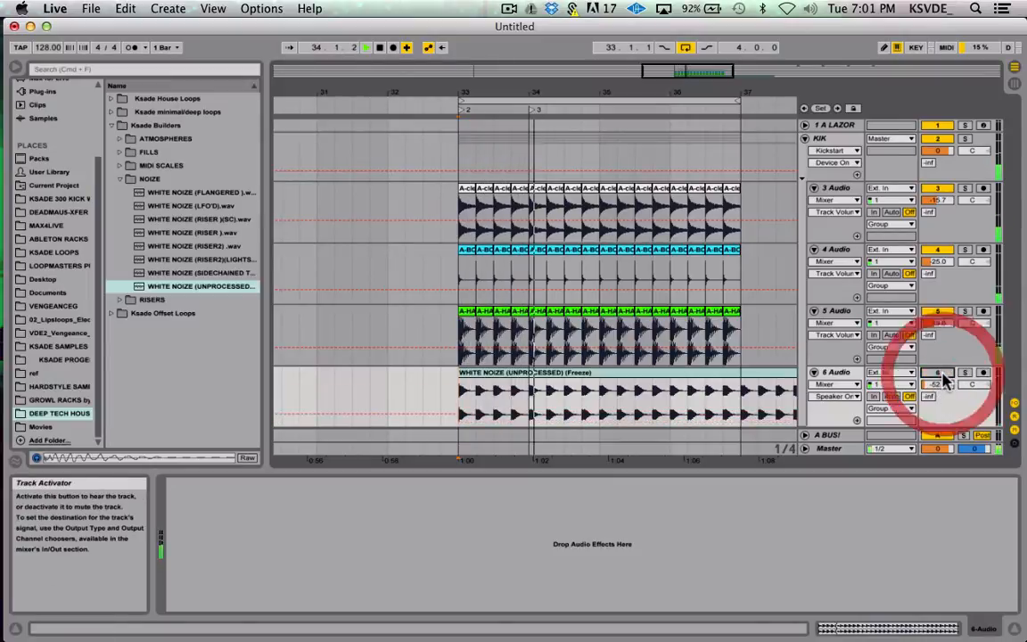
pyautogui.moveTo(939, 383); pyautogui.dragTo(938, 386)
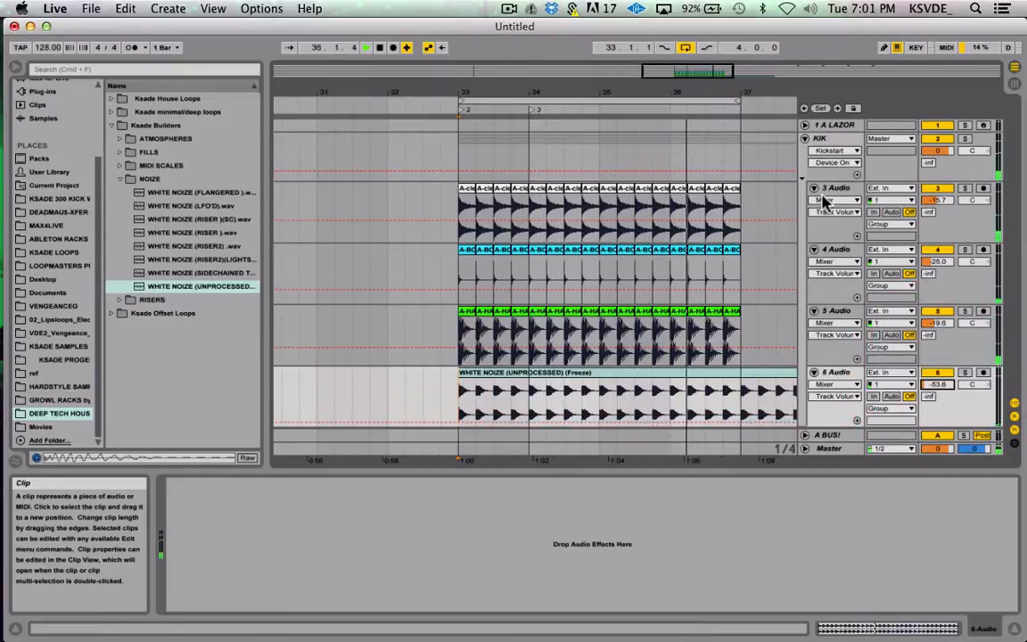
# Turn on Kickstart on the KIK group and apply its smoothly falling volume curve.
pyautogui.click(827, 139)
pyautogui.click(374, 484)
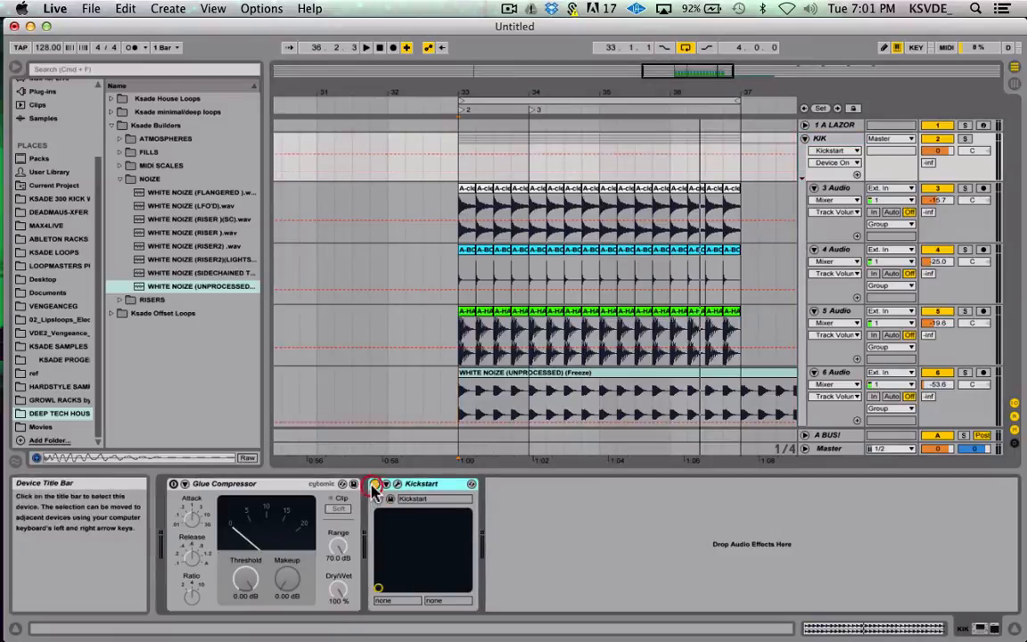
pyautogui.click(386, 484)
pyautogui.click(386, 484)
pyautogui.click(397, 484)
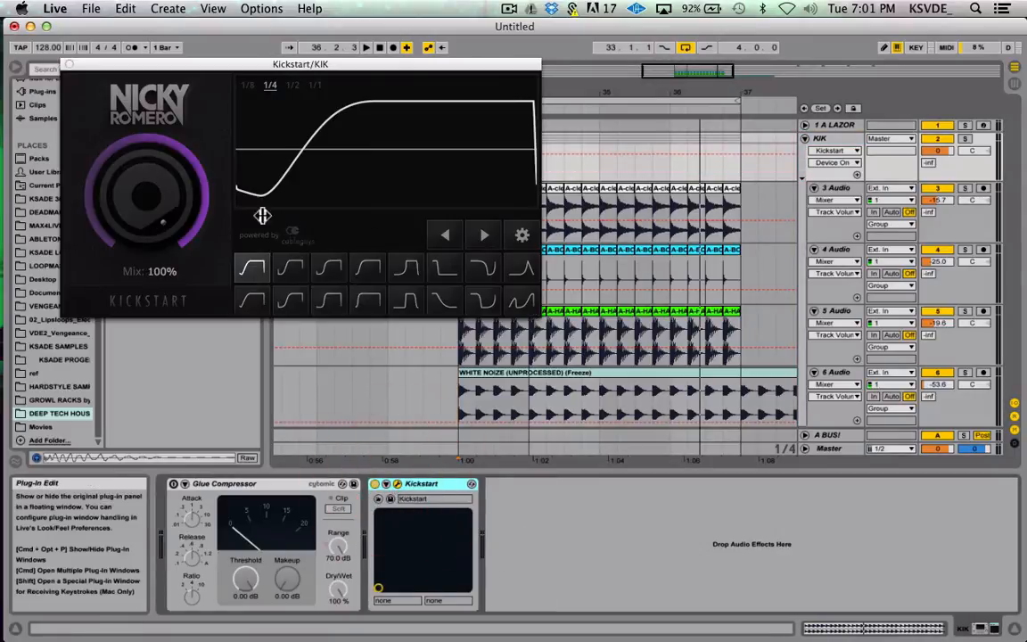
pyautogui.scroll(-5, 194, 189)
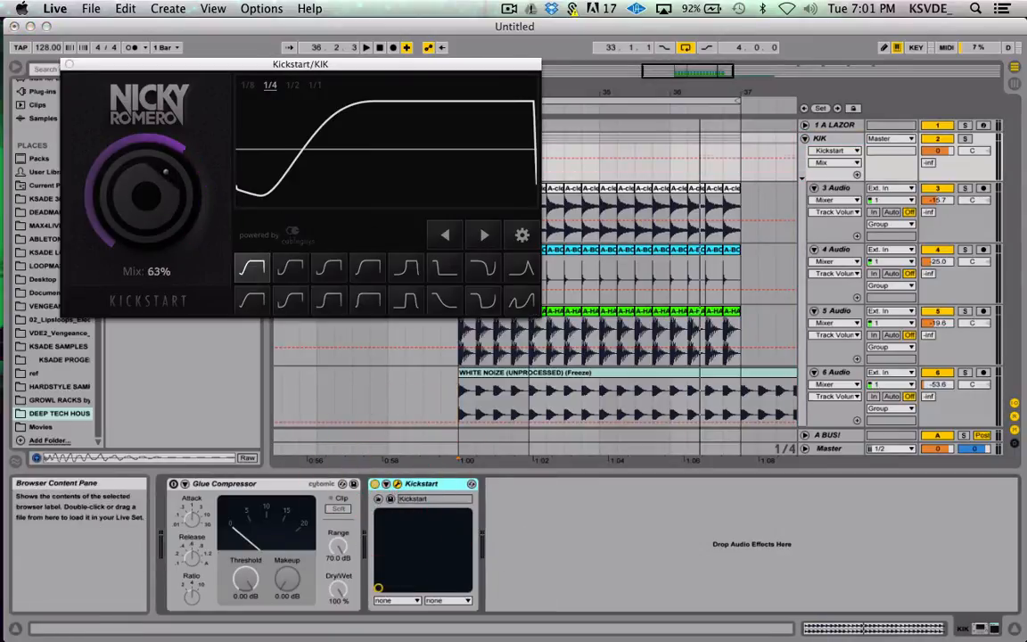
pyautogui.click(443, 300)
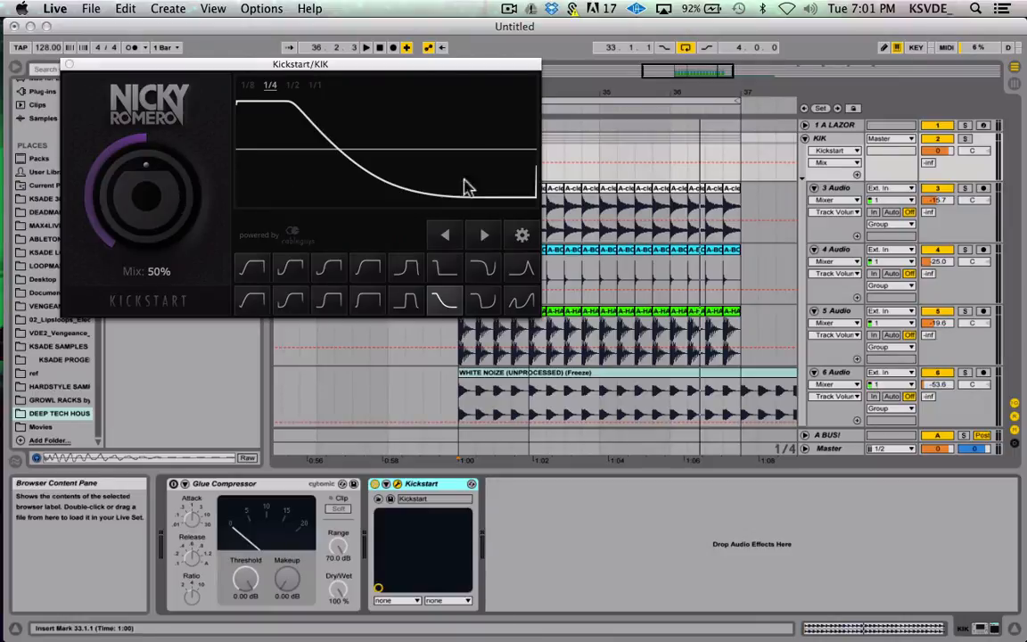
# Set the KIK group's Kickstart Mix to 33% while playing the loop, then stop playback and close the plug-in window.
pyautogui.press('space')
pyautogui.moveTo(147, 186); pyautogui.dragTo(147, 116)
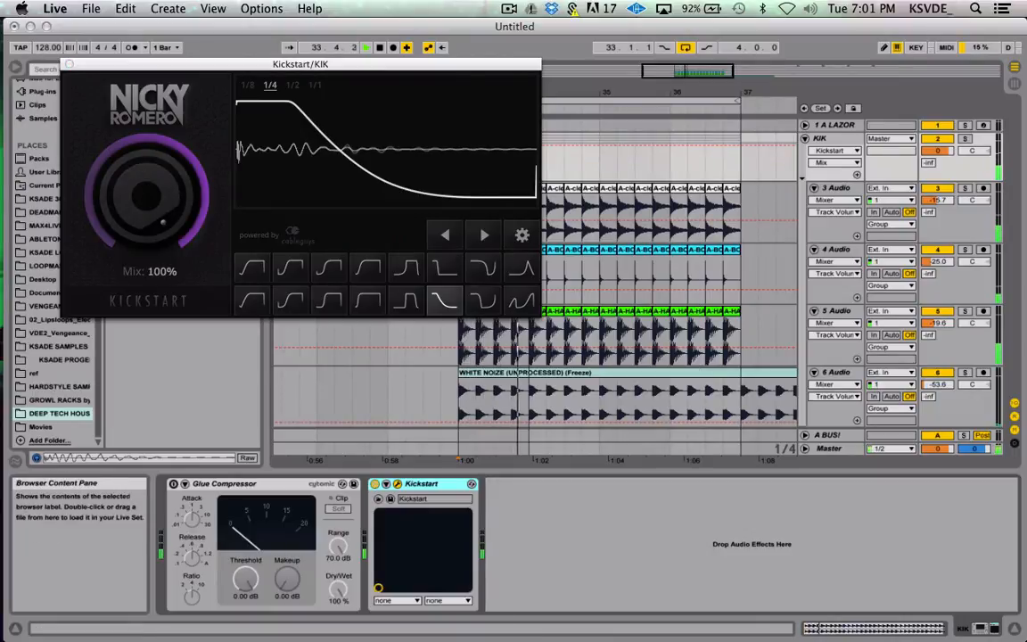
pyautogui.moveTo(147, 186); pyautogui.dragTo(147, 277)
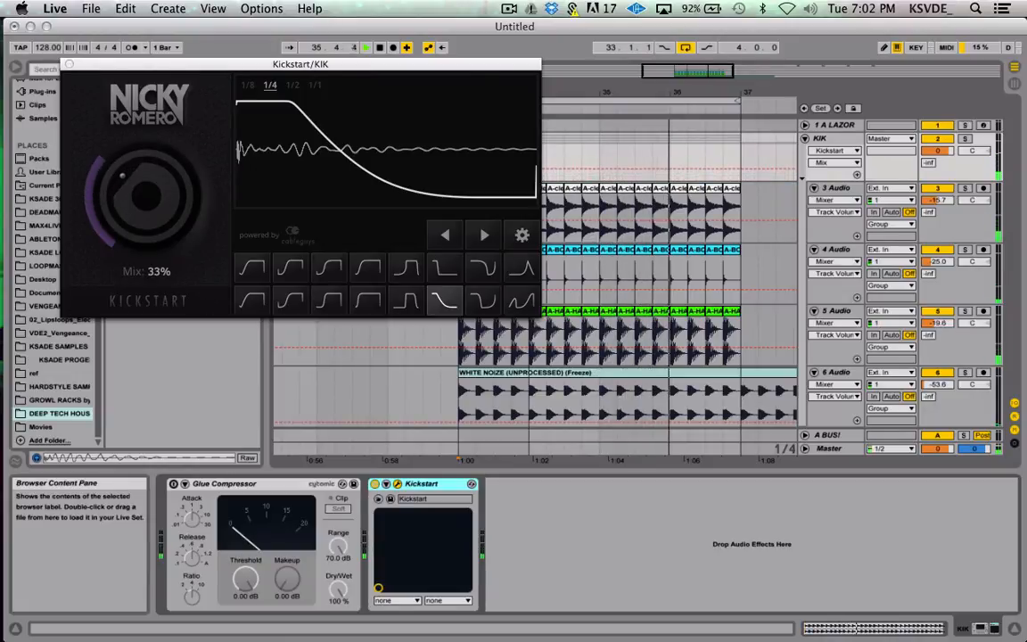
pyautogui.press('space')
pyautogui.click(69, 64)
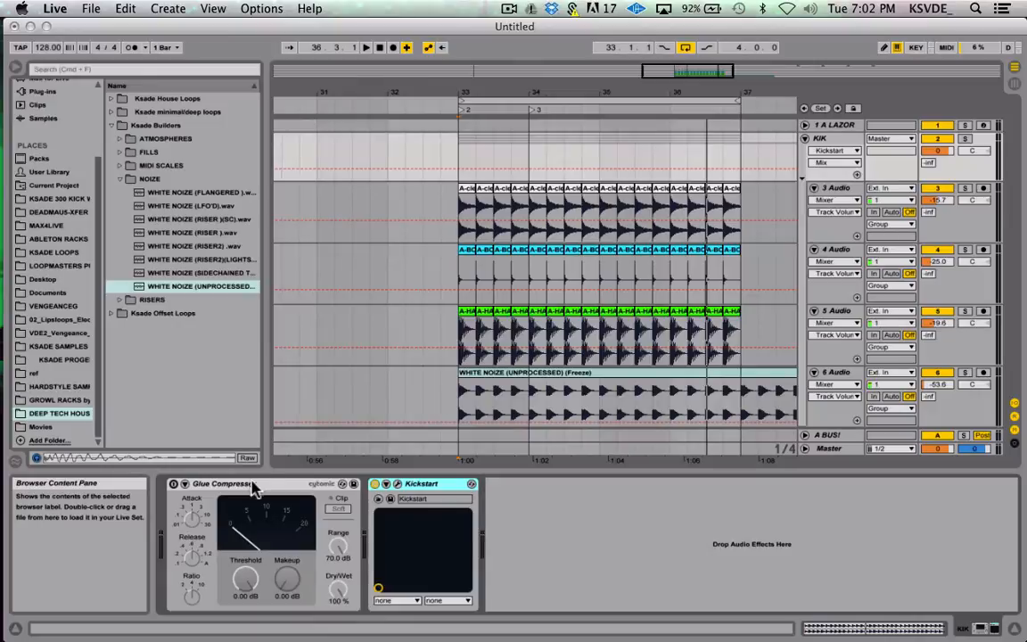
# Move the Glue Compressor after Kickstart in the KIK group's device chain and turn it on.
pyautogui.moveTo(254, 489); pyautogui.dragTo(452, 483)
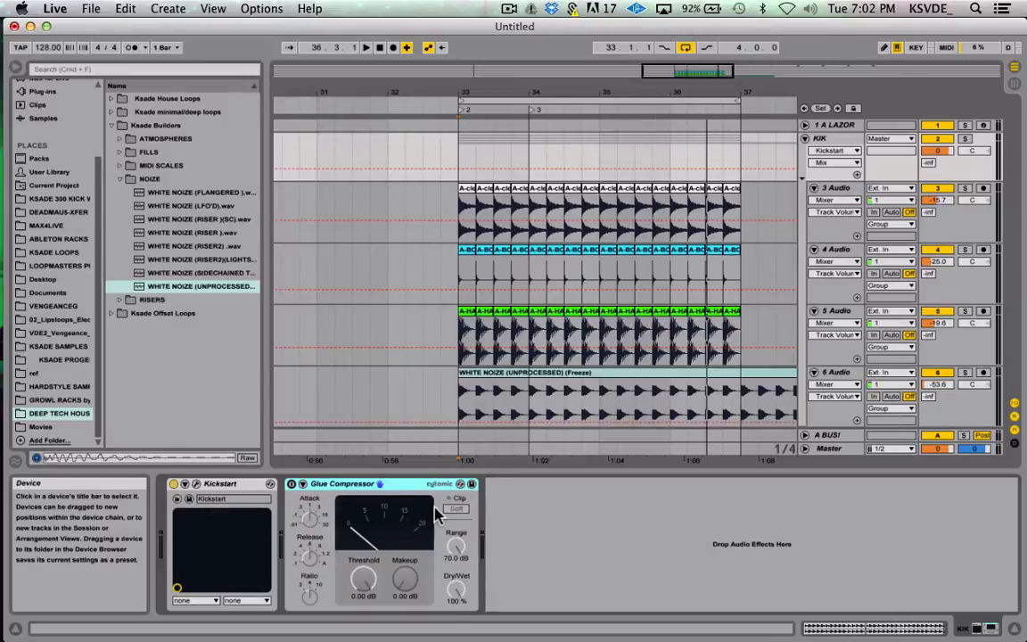
pyautogui.click(829, 138)
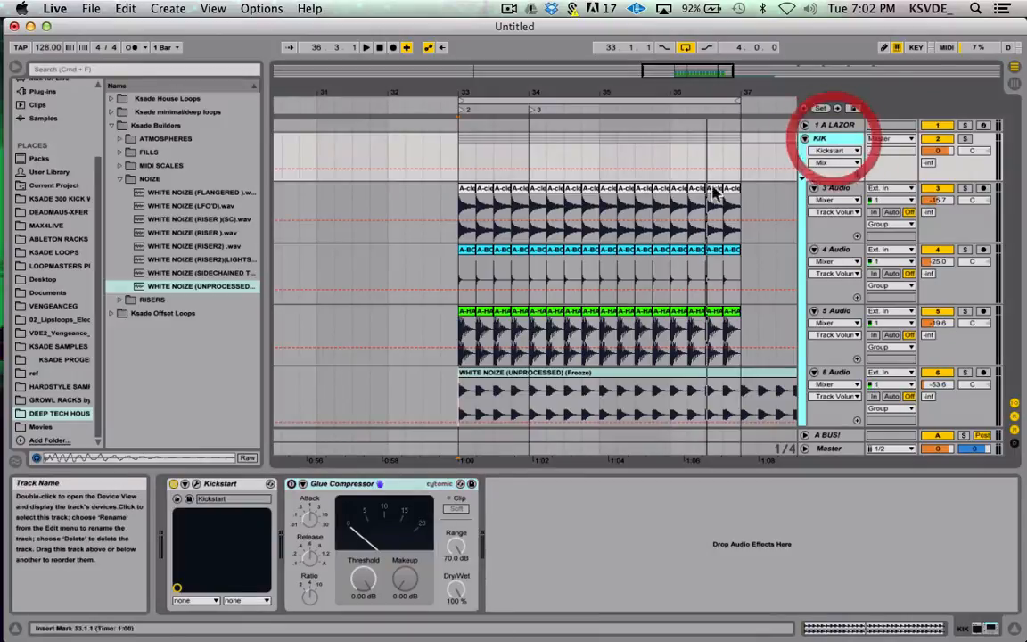
pyautogui.click(290, 484)
# Set the Glue Compressor's Range to 3.34 dB and its Threshold to -11.1 dB while playing the loop.
pyautogui.press('space')
pyautogui.click(459, 545)
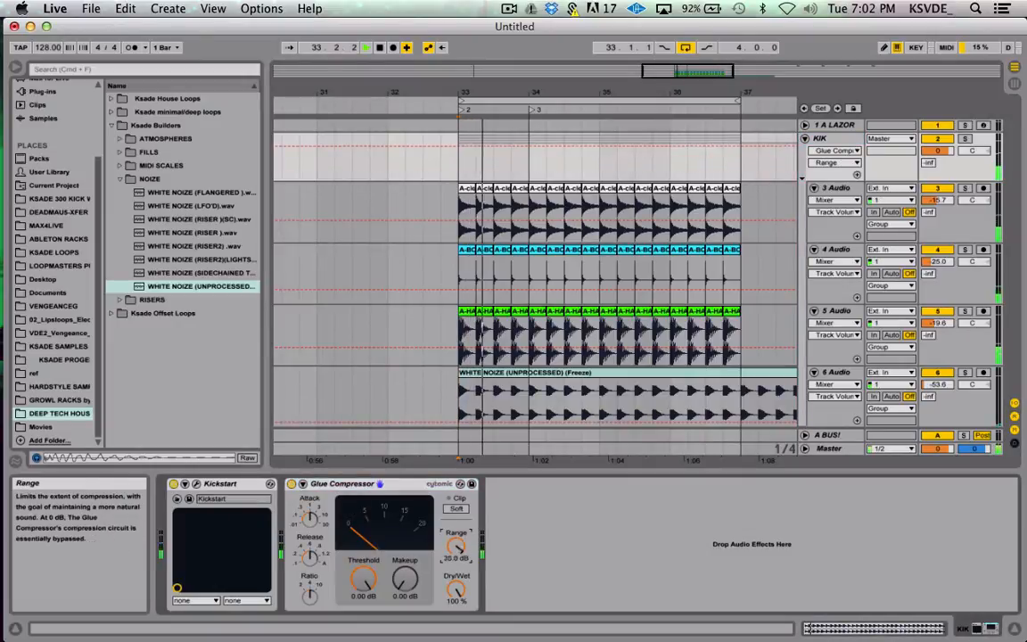
pyautogui.moveTo(459, 544); pyautogui.dragTo(459, 620)
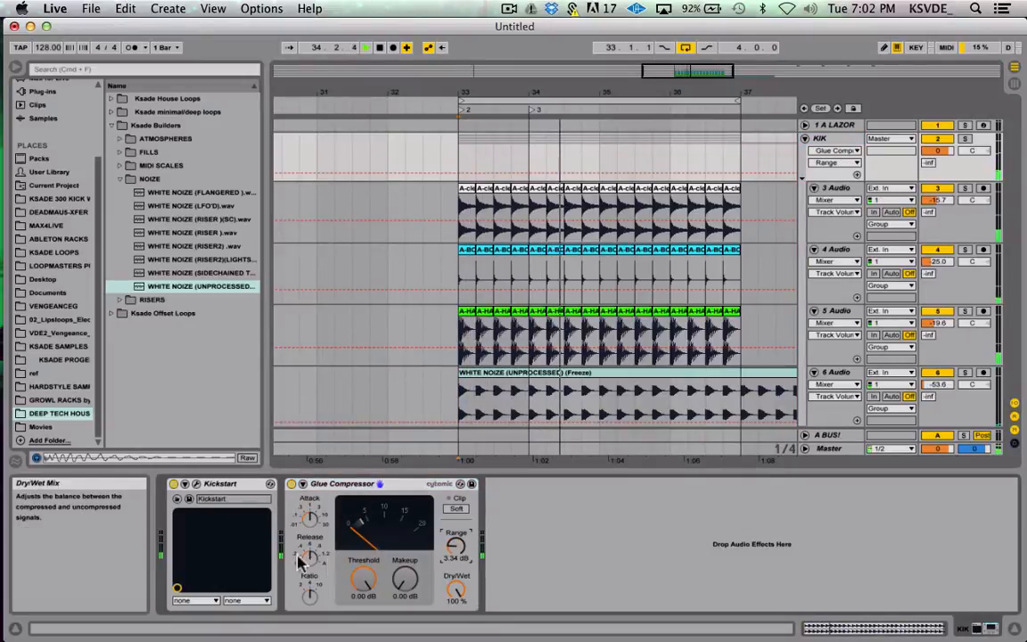
pyautogui.moveTo(363, 579); pyautogui.dragTo(362, 617)
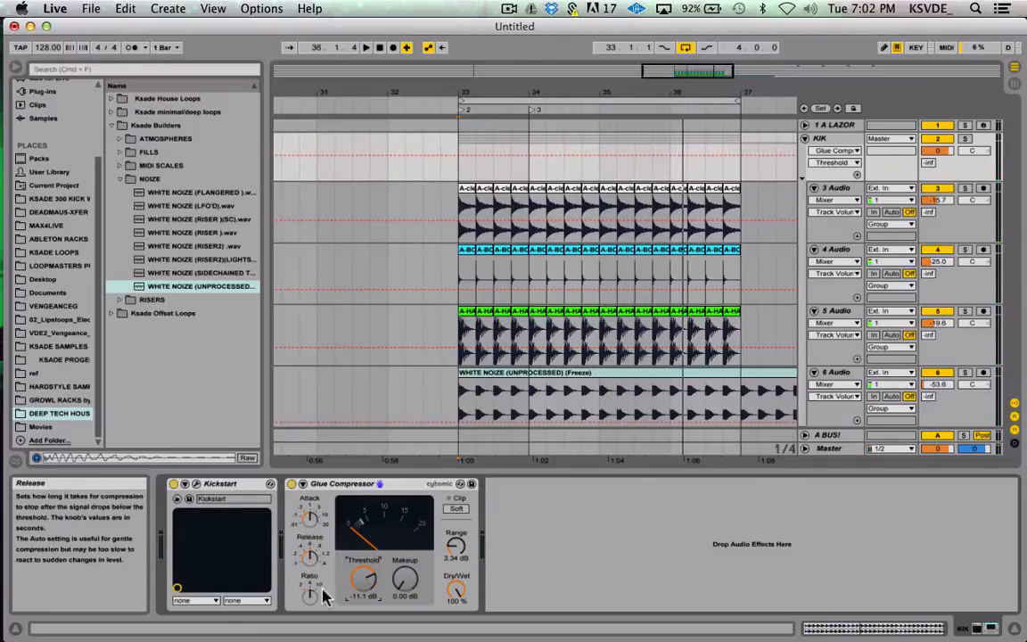
# Set the Glue Compressor's Release to A and lower its Threshold to -19.7 dB during playback.
pyautogui.click(309, 560)
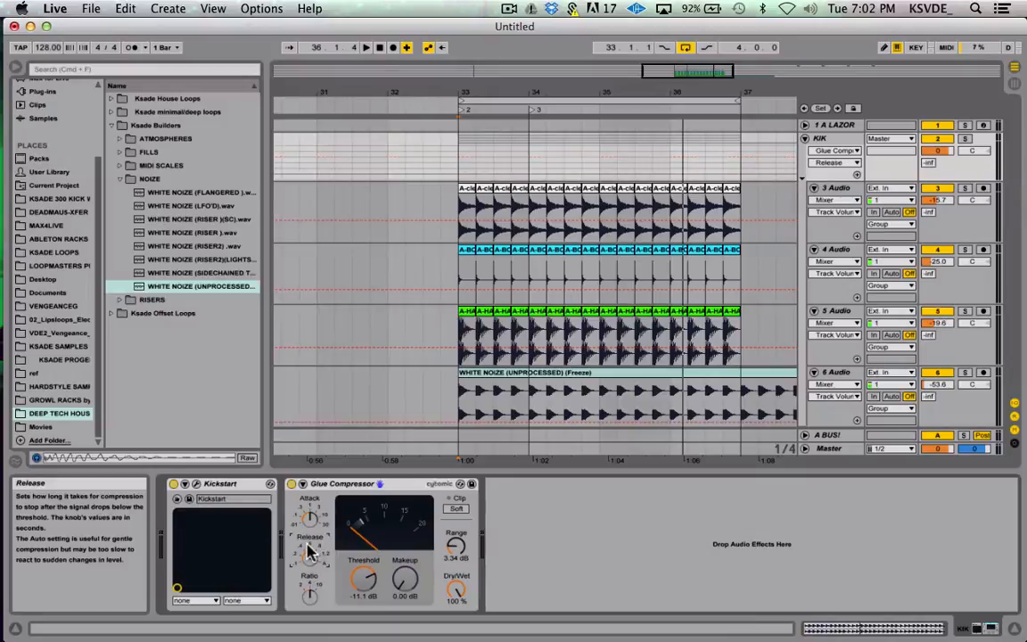
pyautogui.click(309, 594)
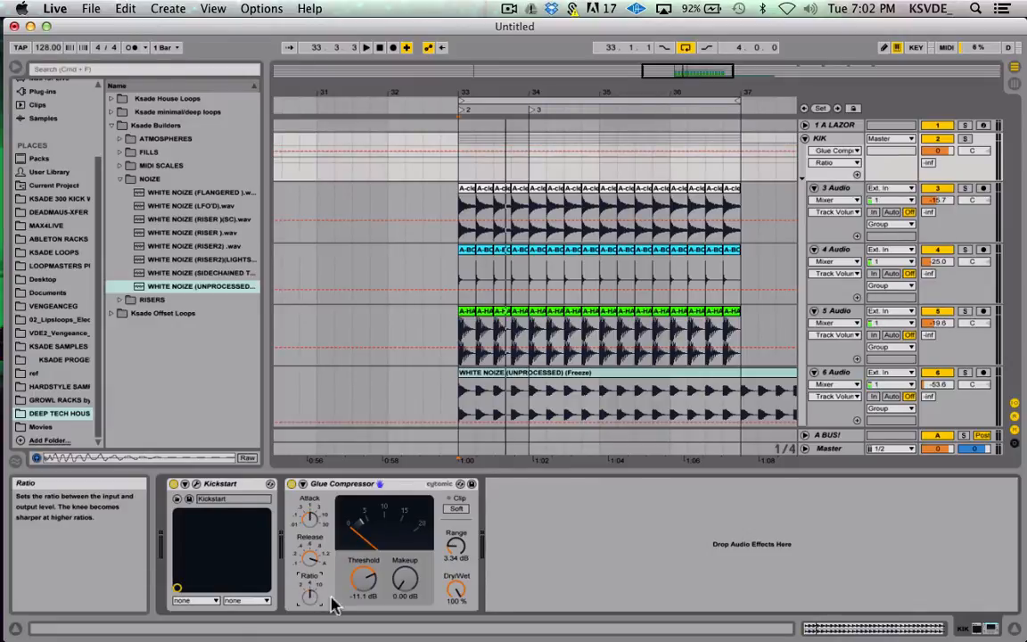
pyautogui.press('space')
pyautogui.moveTo(366, 577); pyautogui.dragTo(365, 606)
pyautogui.press('space')
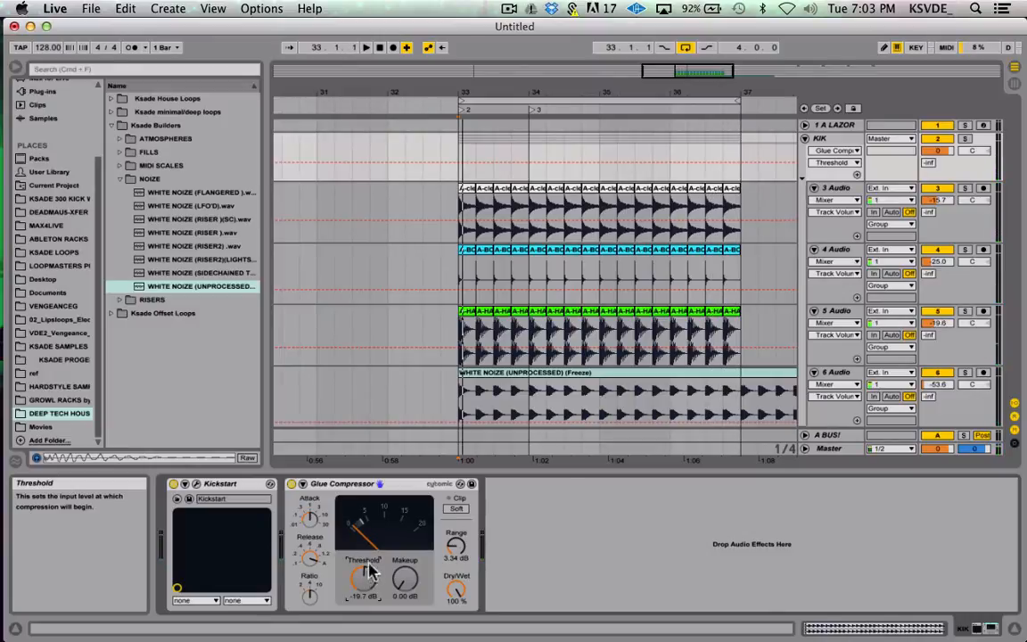
# Set the Glue Compressor's Makeup to 0.32 dB during playback and bypass the device to compare the sound.
pyautogui.press('space')
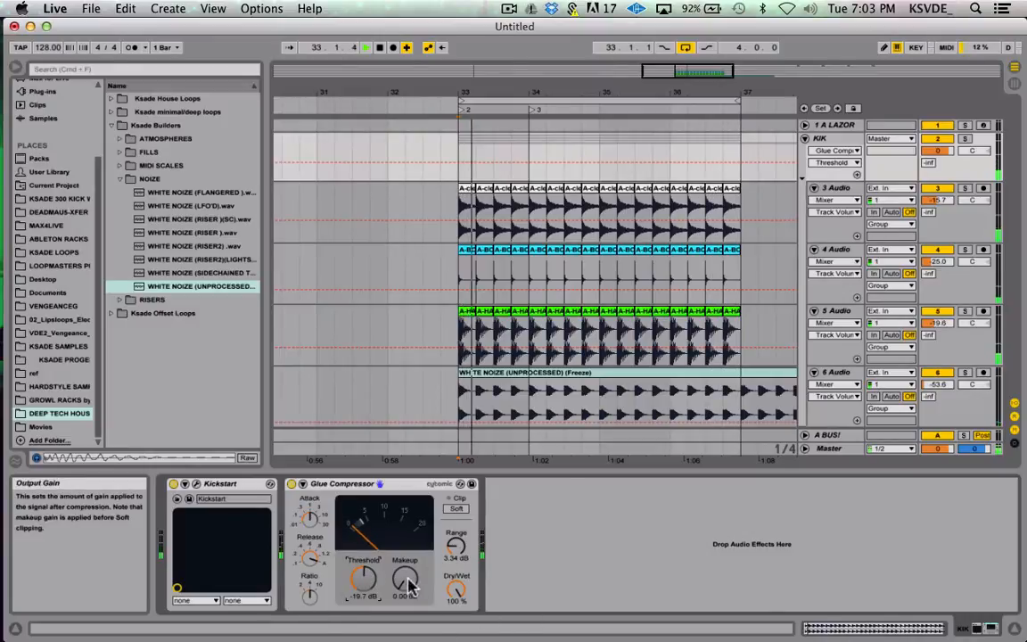
pyautogui.click(405, 581)
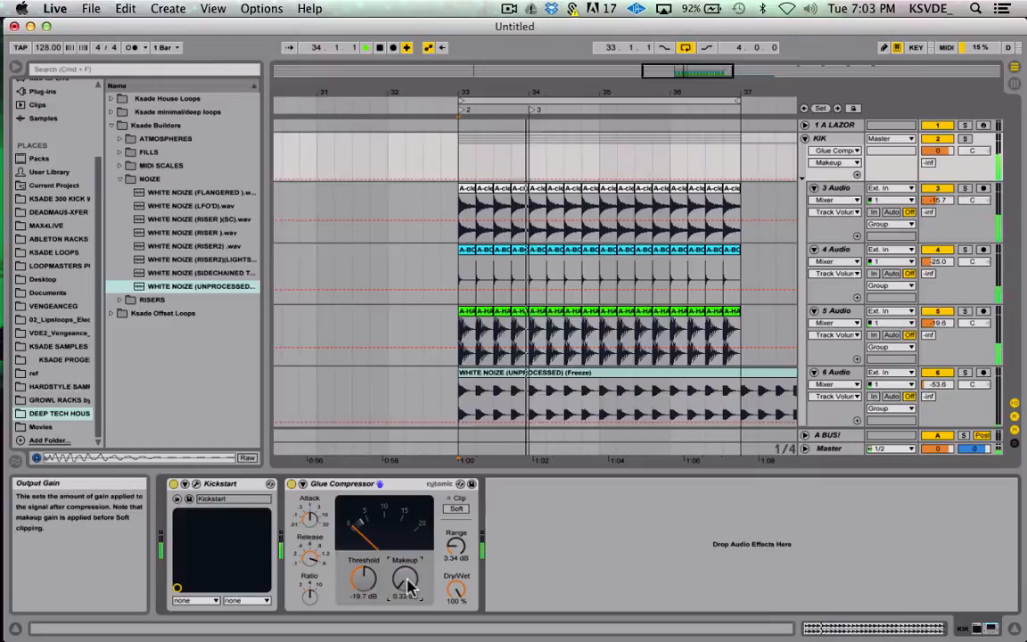
pyautogui.click(292, 484)
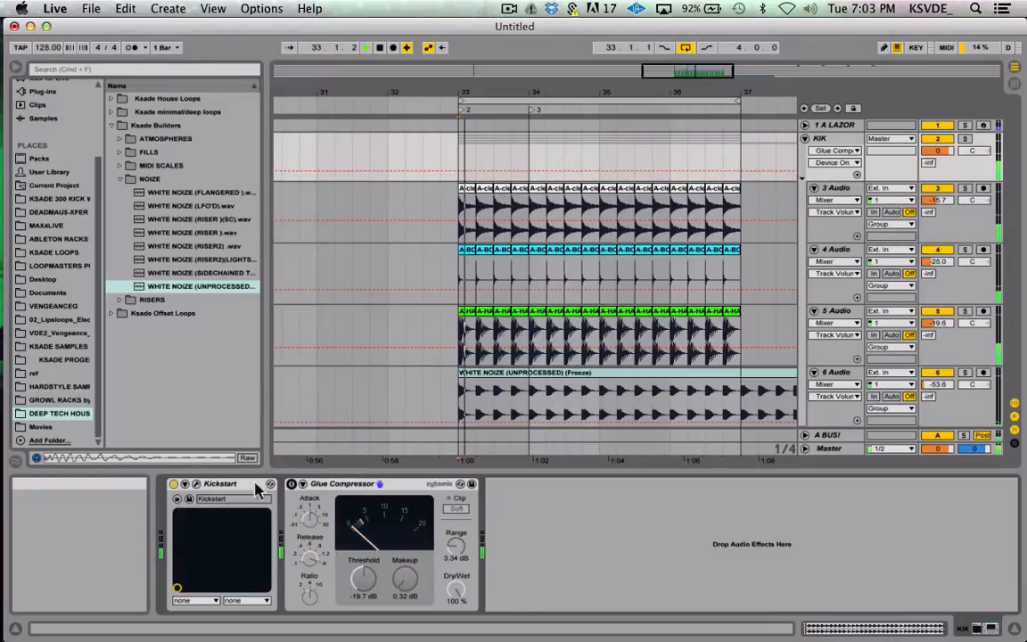
# Reset the Stopwatch device on the A LAZOR track.
pyautogui.click(839, 124)
pyautogui.click(840, 124)
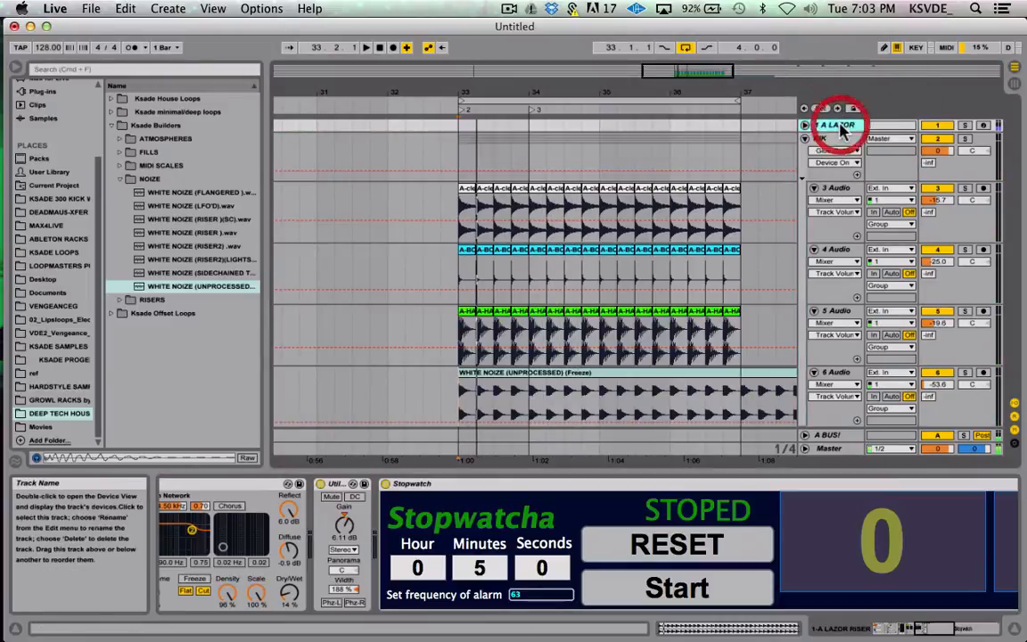
pyautogui.click(629, 552)
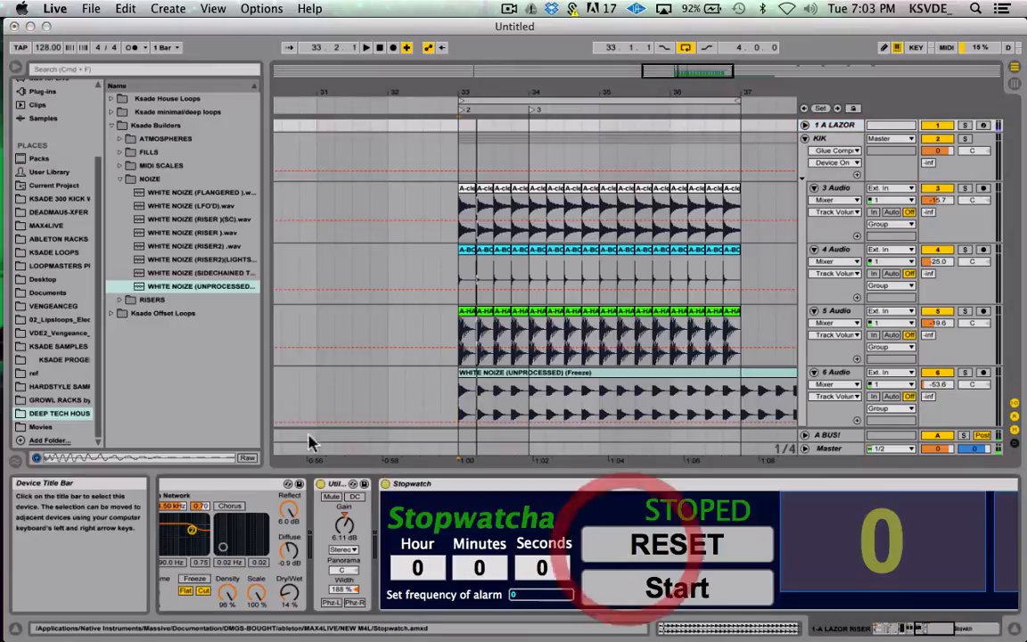
# Turn the KIK group's Glue Compressor back on and play the loop from bar 33.
pyautogui.click(836, 139)
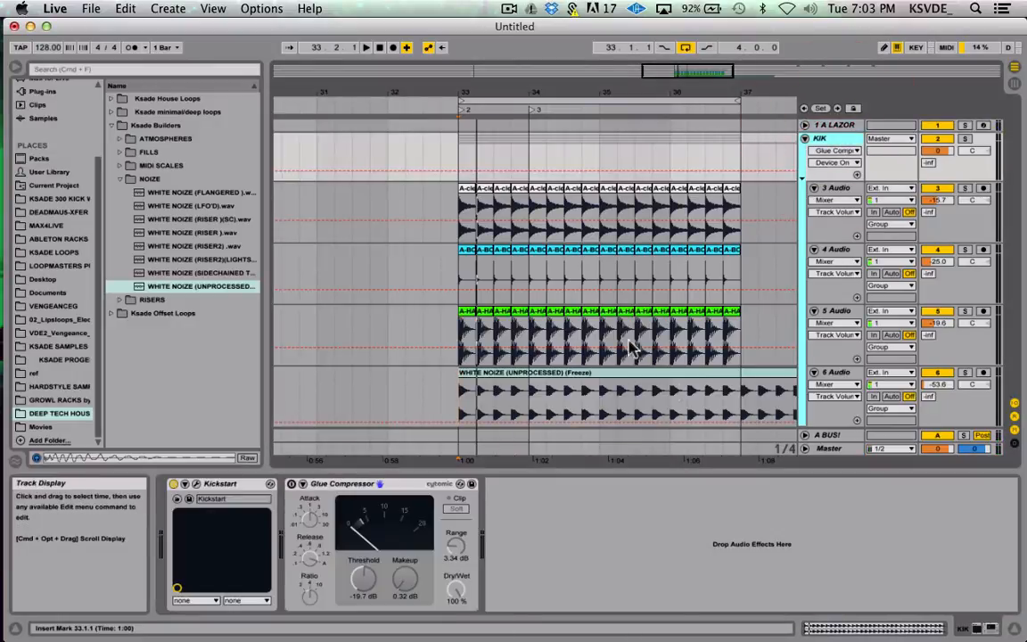
pyautogui.click(291, 486)
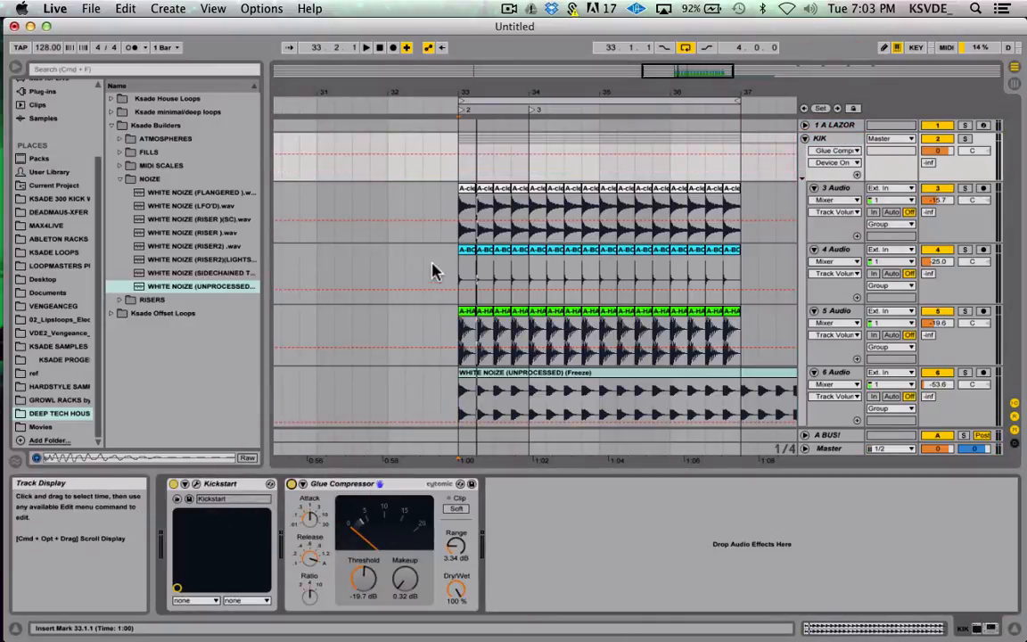
pyautogui.click(461, 218)
pyautogui.press('space')
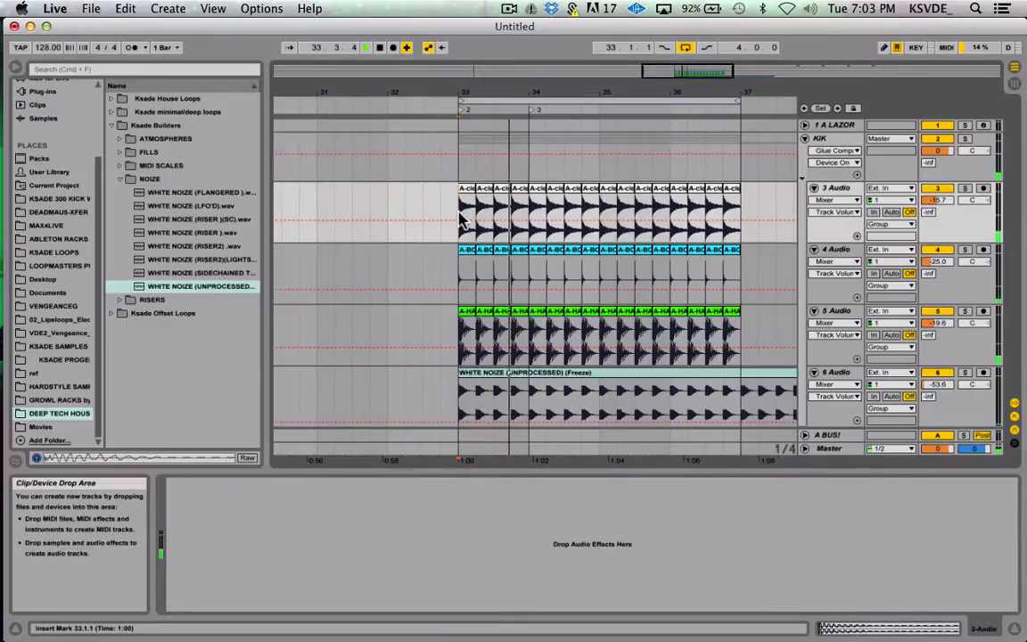